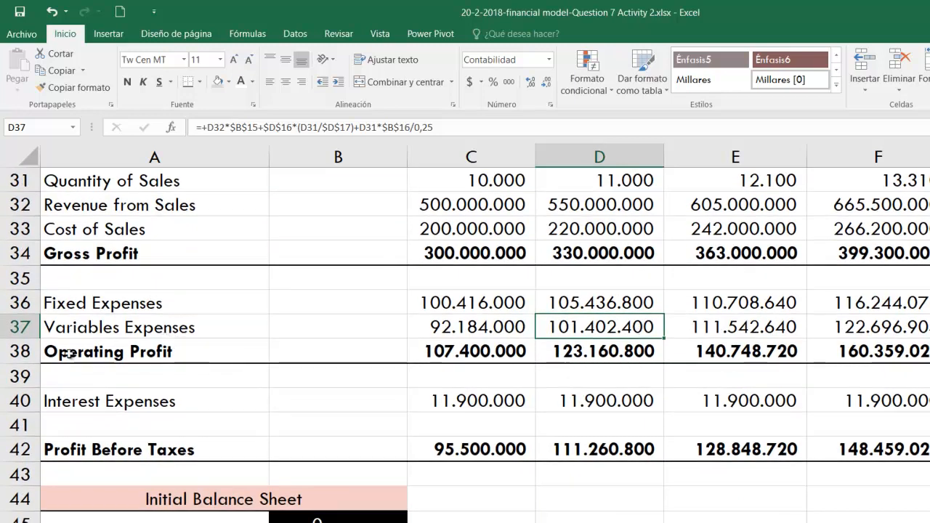
Step: Insert a blank row above Operating Profit in the income statement projection
click(16, 351)
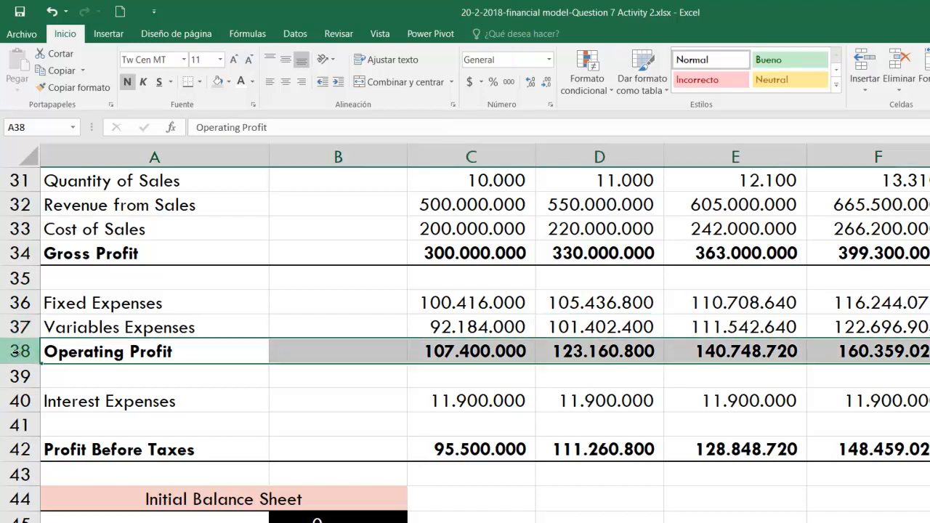
key(ctrl+plus)
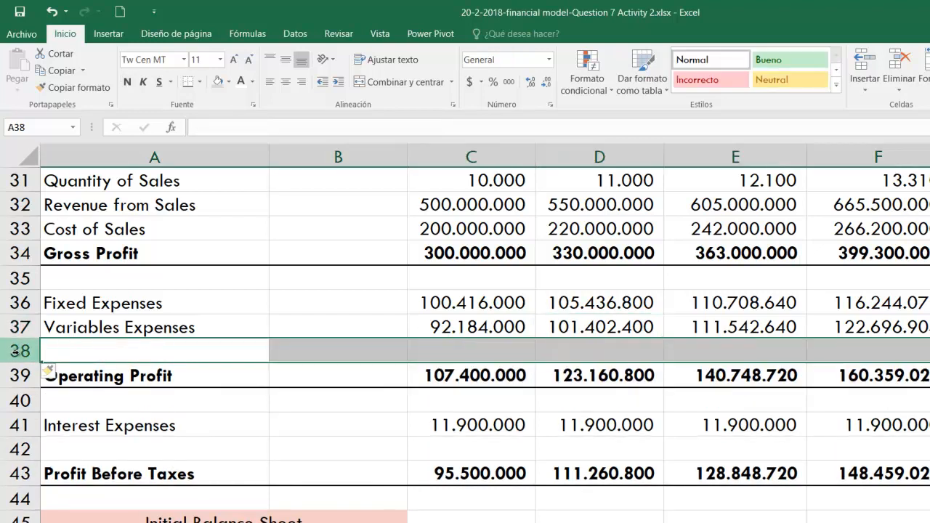
click(239, 354)
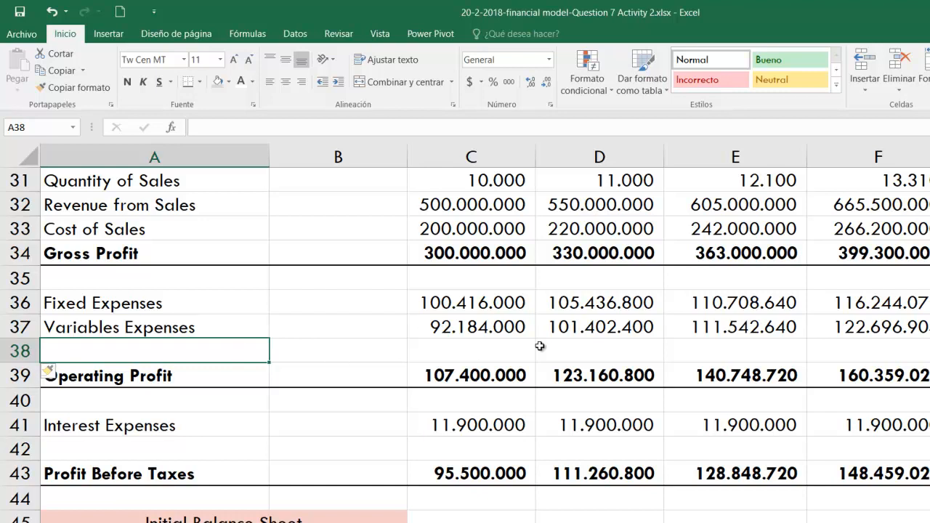
Step: Review the fixed assets and depreciation rate in the input data, and the year 1 fixed and variable expense formulas
scroll(539, 346, up, 2)
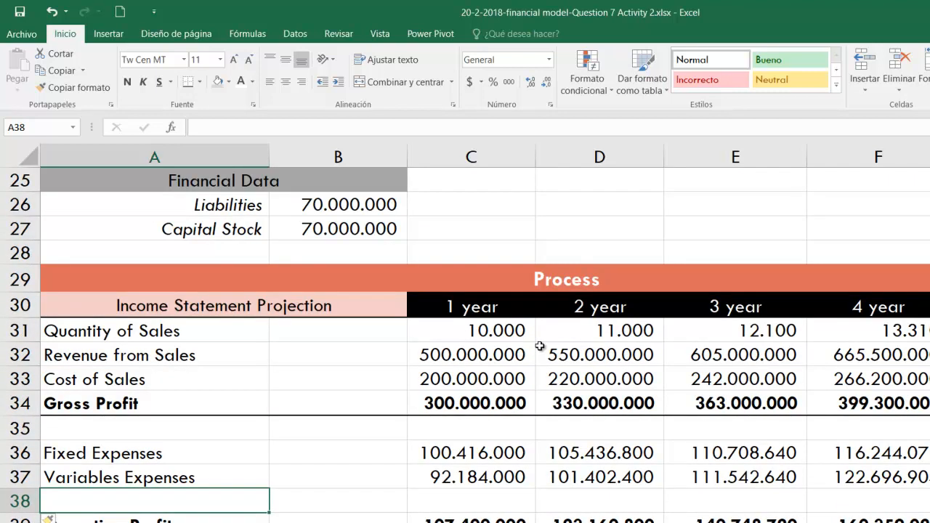
scroll(540, 346, up, 3)
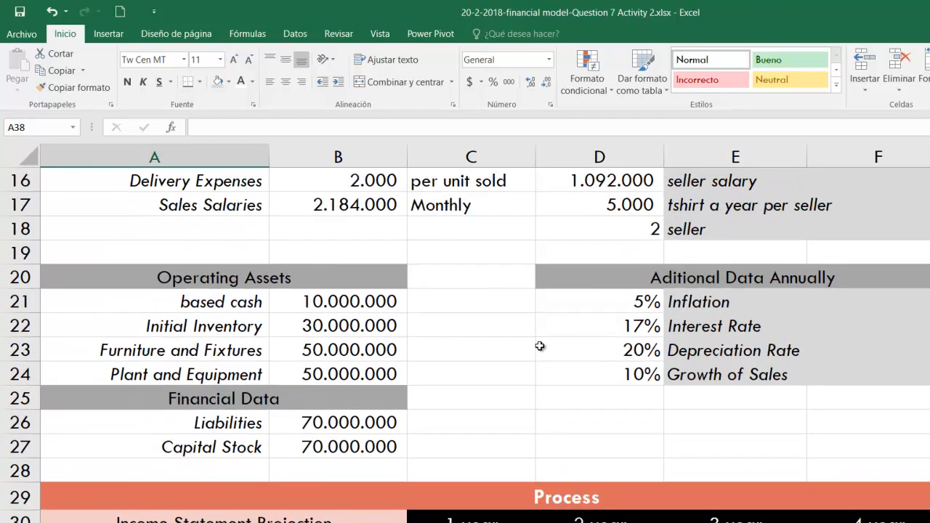
drag(352, 349, 351, 372)
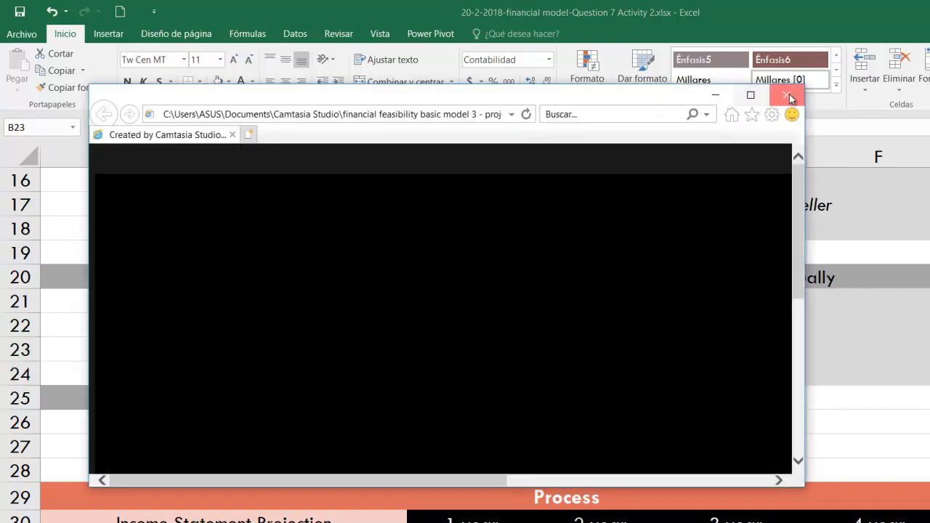
click(790, 99)
click(479, 401)
scroll(478, 401, down, 1)
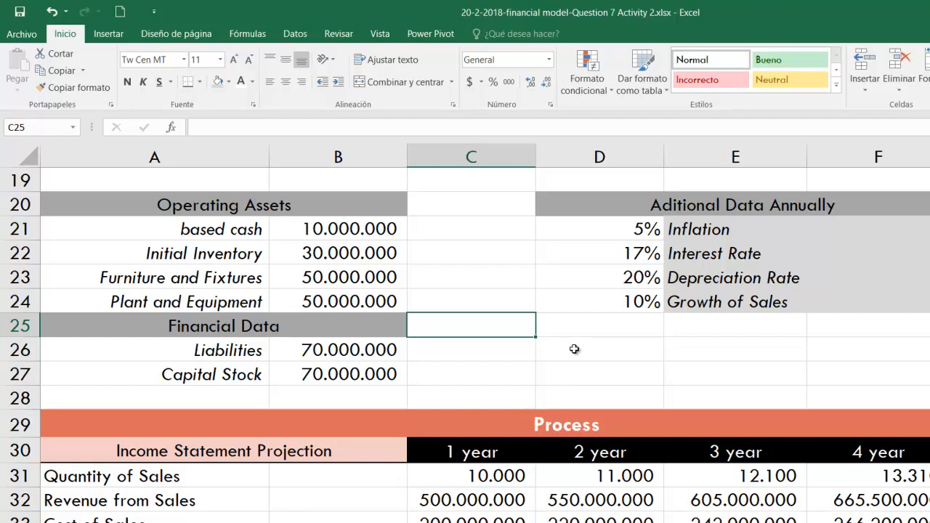
scroll(574, 350, down, 2)
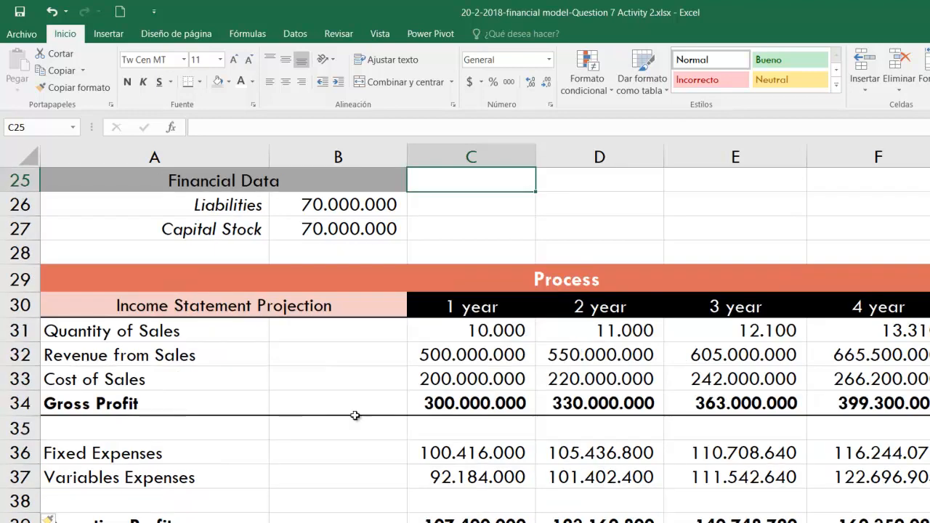
click(215, 450)
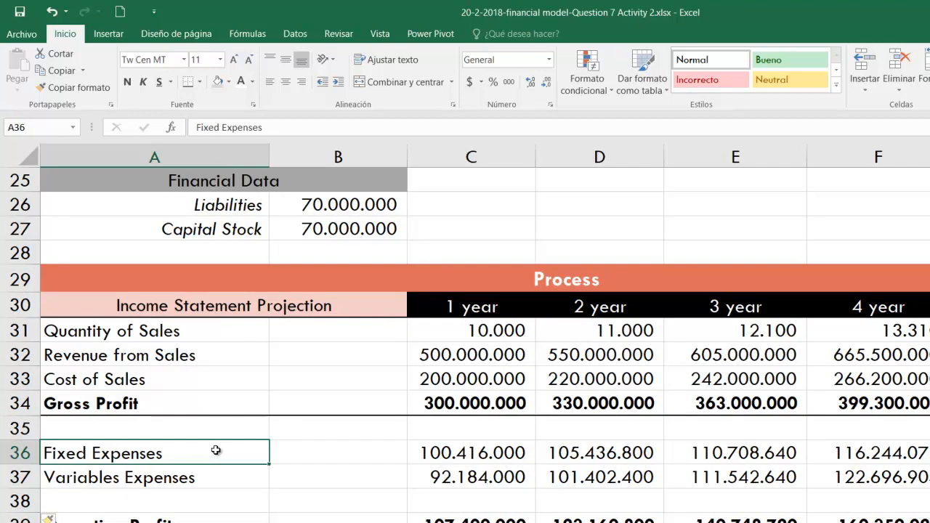
click(466, 451)
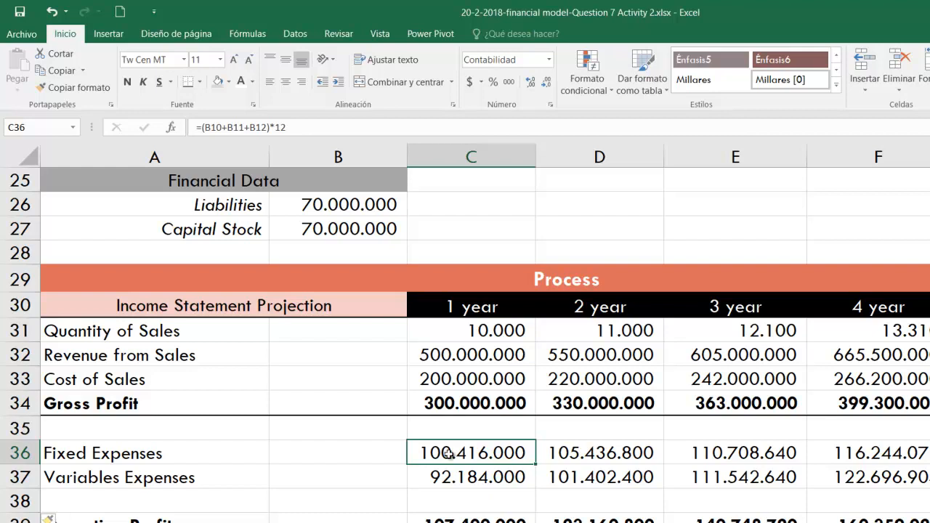
click(411, 484)
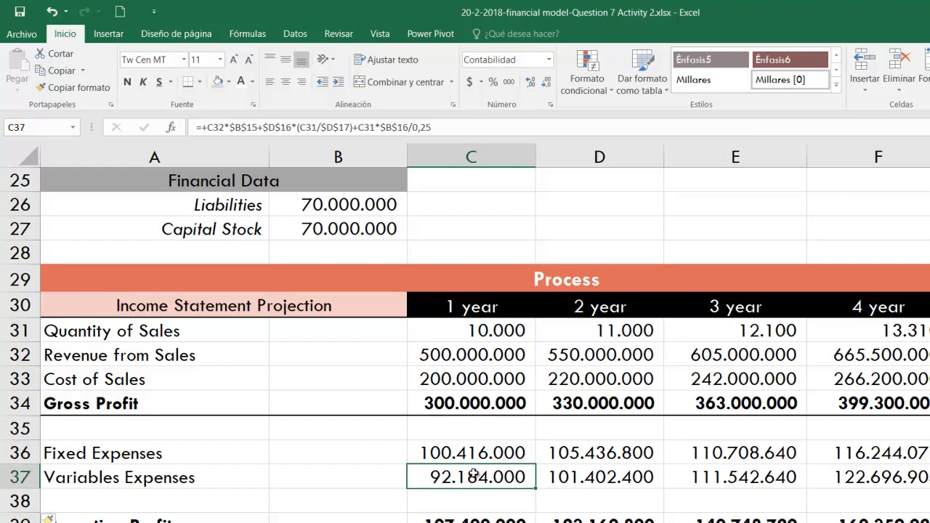
Step: Label the new row 38 "Depreciation Expense" in column A
click(224, 502)
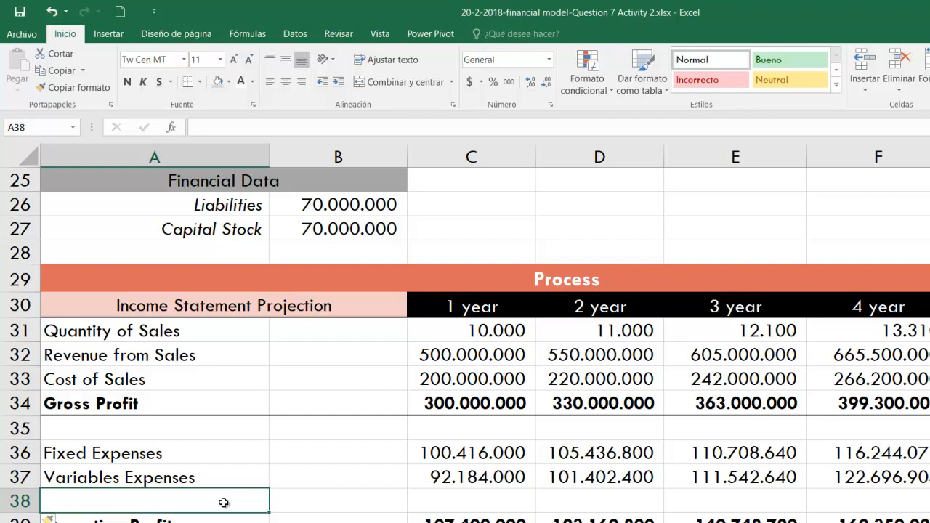
text(Depre)
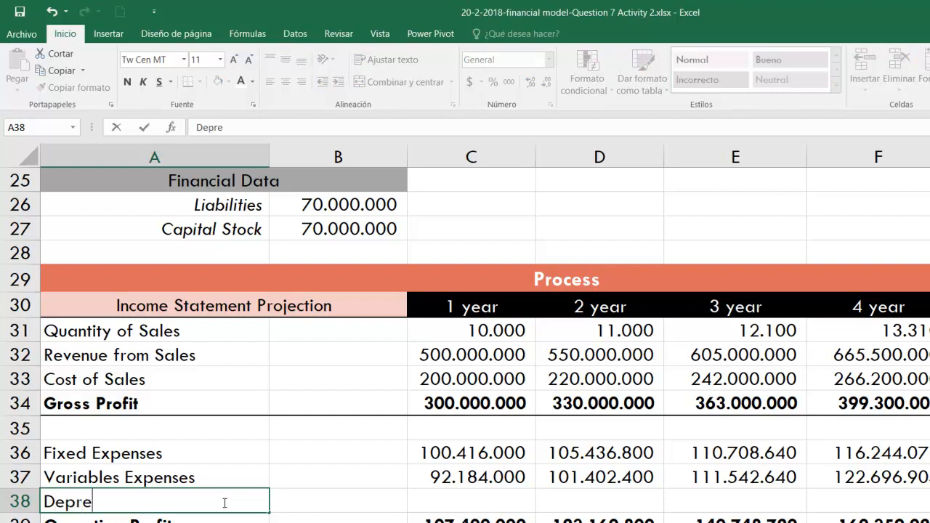
text(ciation E)
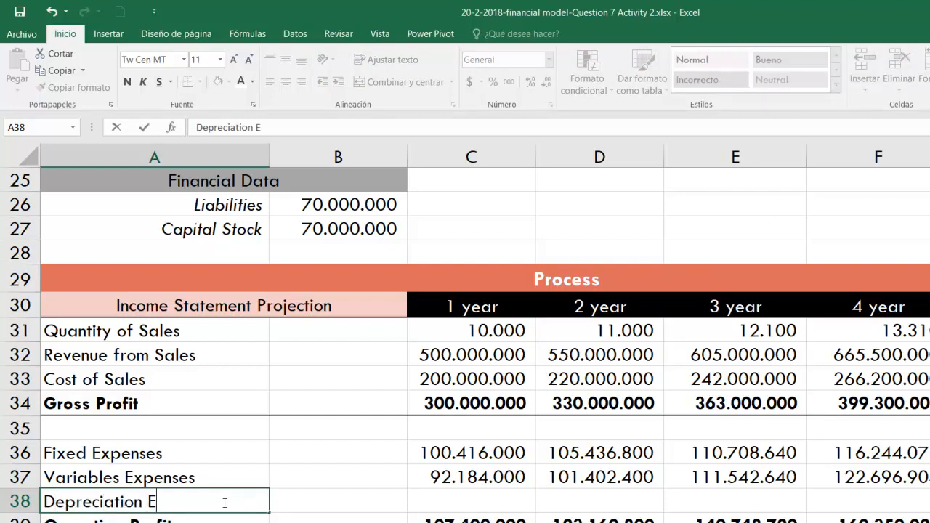
text(xpense)
key(Return)
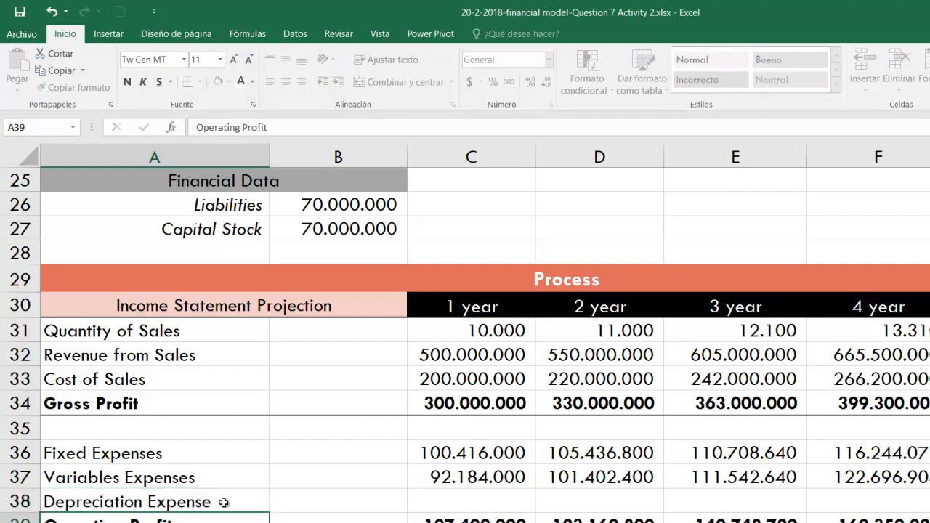
Step: Start the year 1 depreciation formula in C38 by adding Furniture and Fixtures and Plant and Equipment as absolute references, +($B$23+$B$24
click(471, 501)
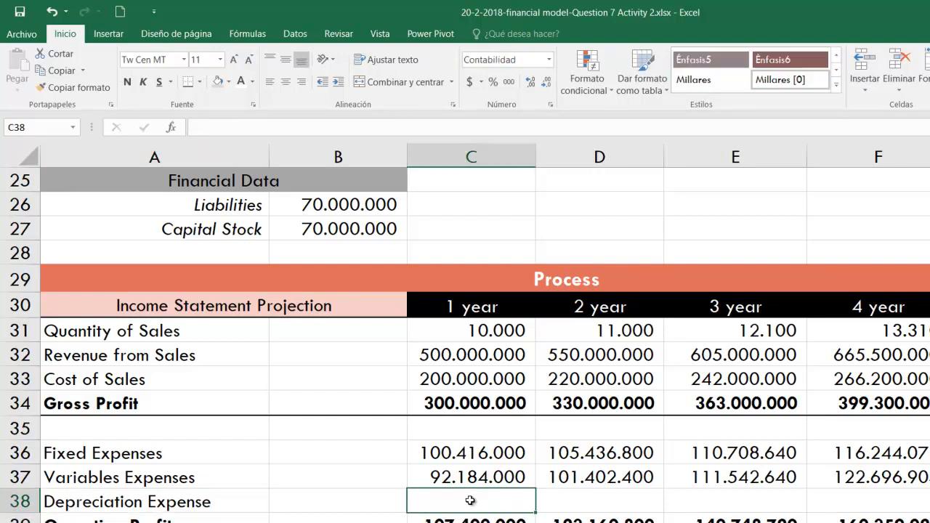
text(+)
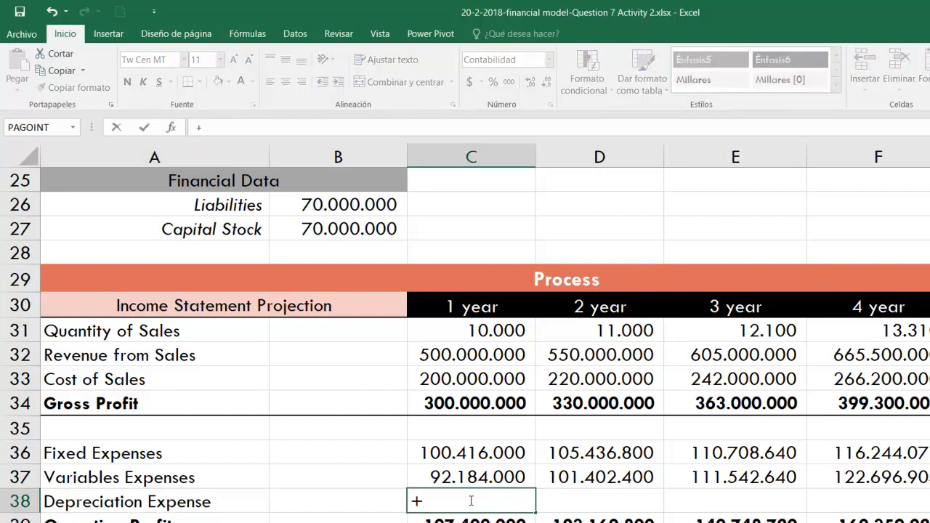
text(()
scroll(470, 501, up, 3)
scroll(467, 501, up, 1)
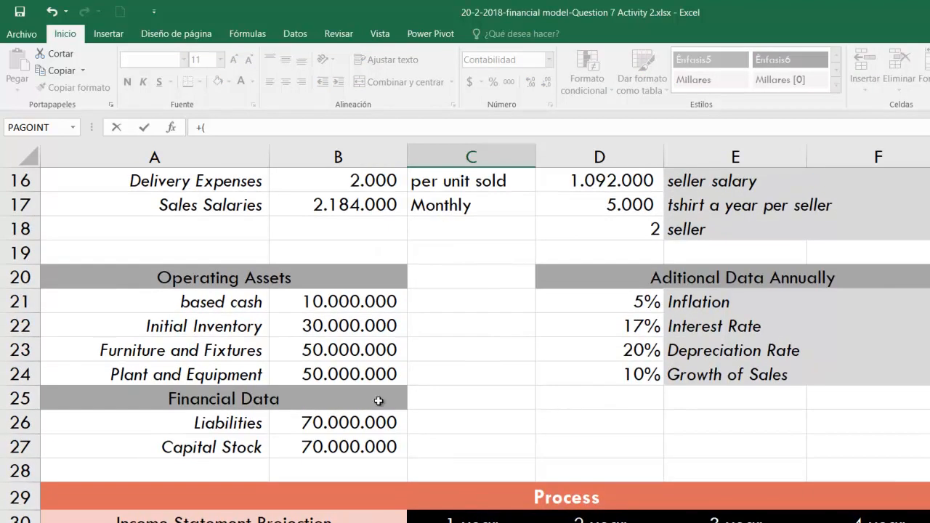
click(349, 350)
key(F4)
text(+)
scroll(346, 342, up, 2)
scroll(346, 341, up, 1)
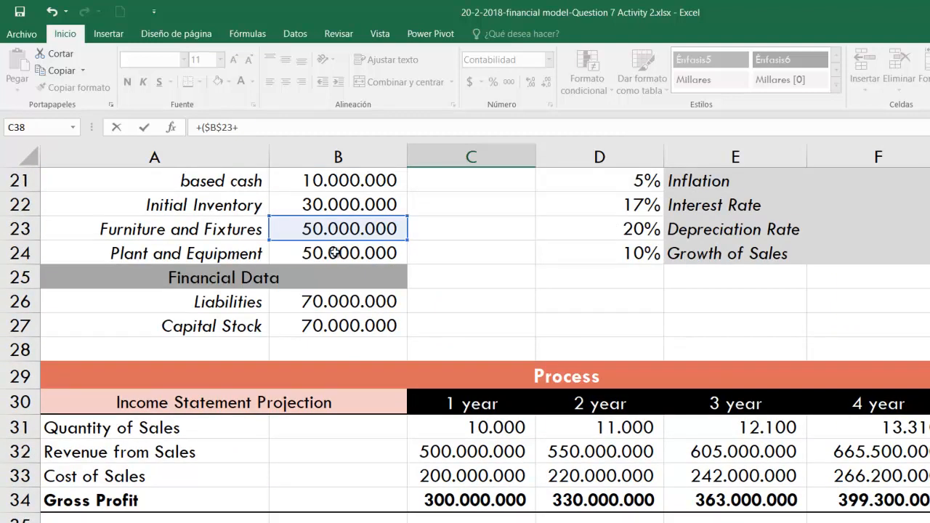
click(334, 252)
key(F4)
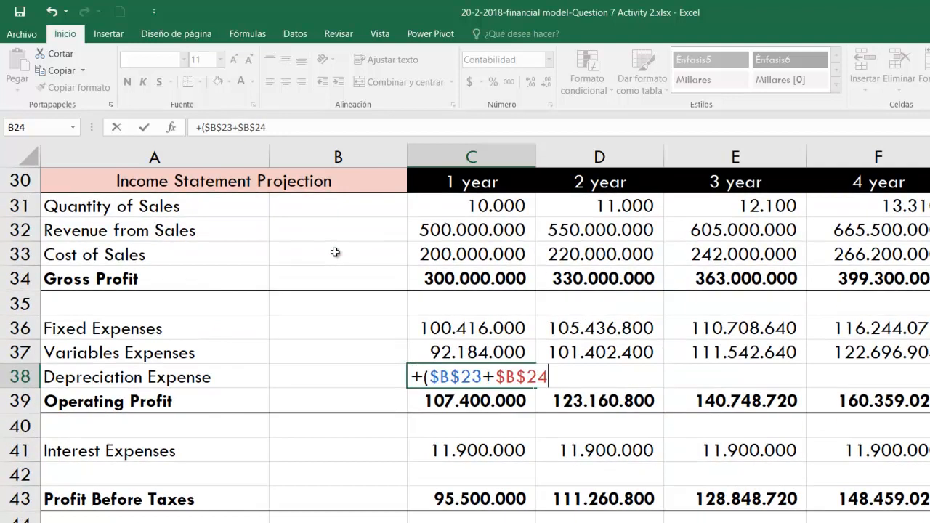
Step: Complete the C38 formula by multiplying the asset sum by the depreciation rate $D$23, and copy it across the remaining projection years
text()*)
scroll(729, 326, up, 5)
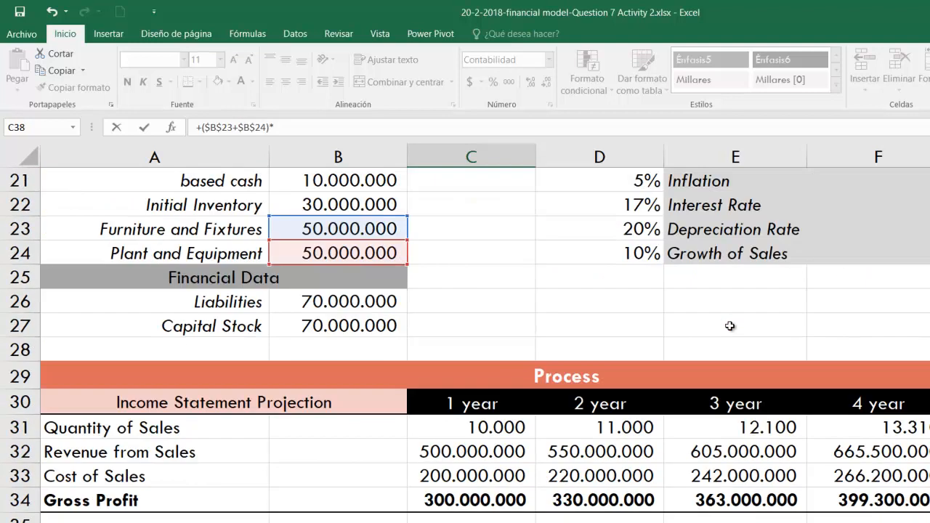
click(637, 377)
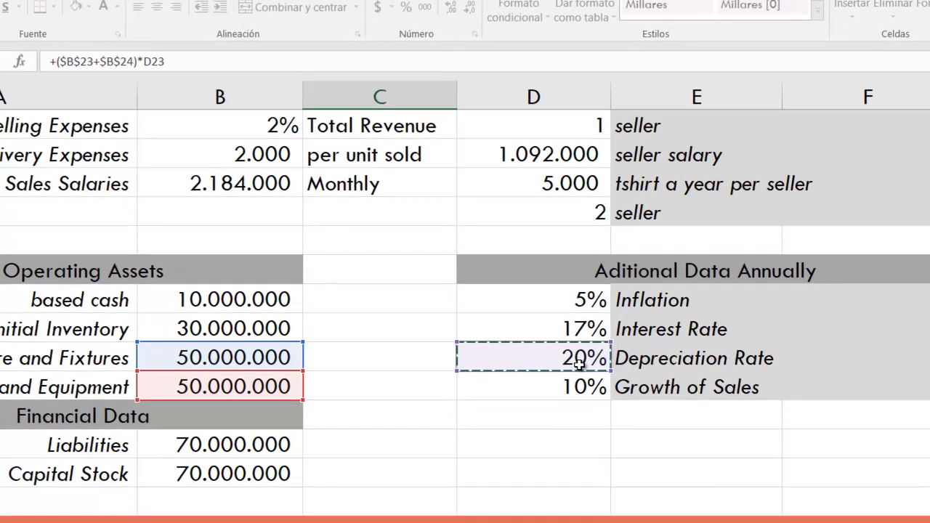
key(F4)
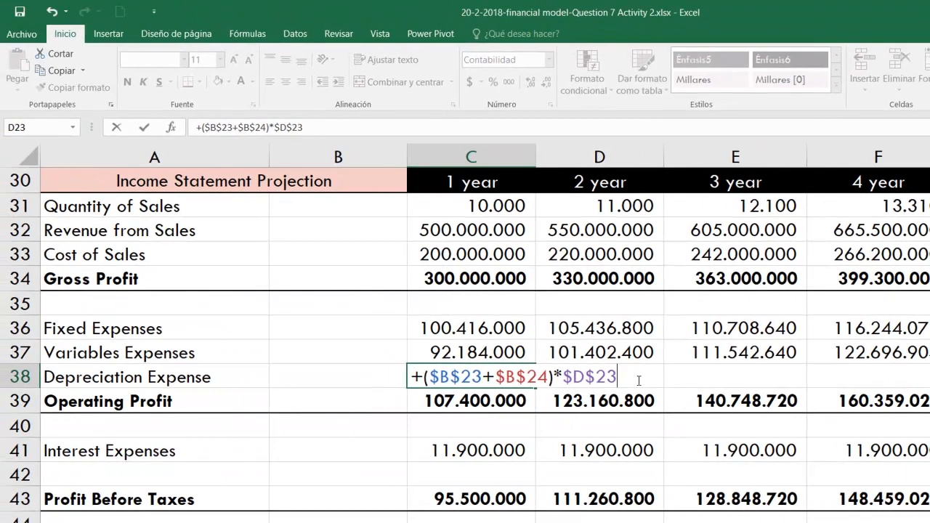
key(Return)
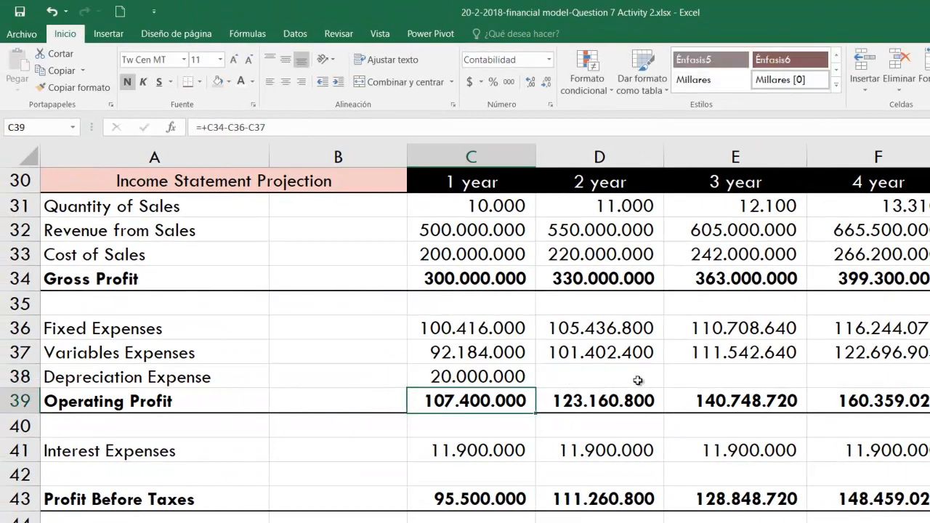
click(498, 380)
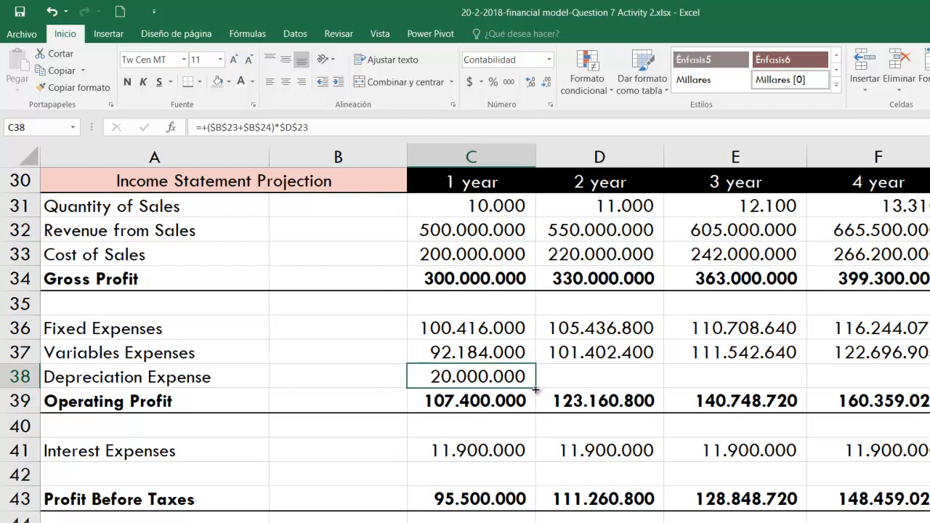
drag(535, 391, 872, 379)
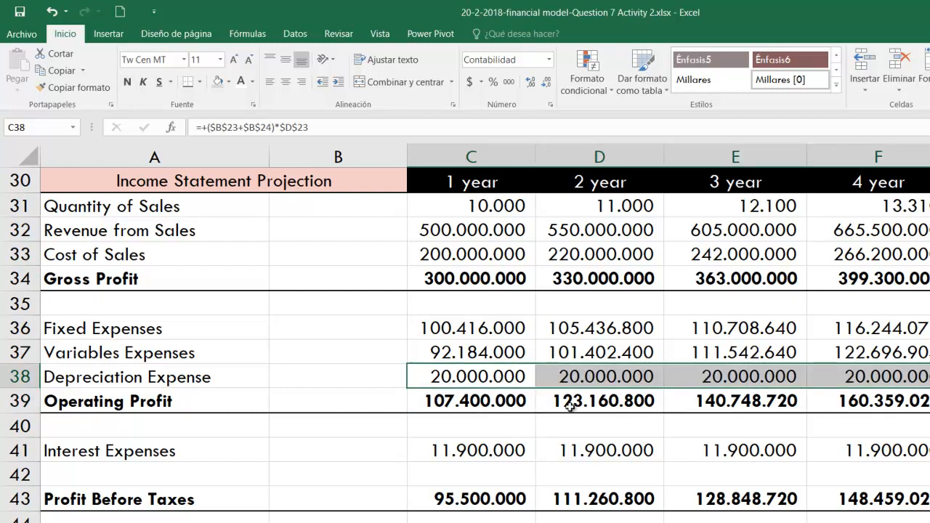
Step: Subtract depreciation C38 in the year 1 Operating Profit formula in C39, and copy it across the remaining projection years
double_click(436, 401)
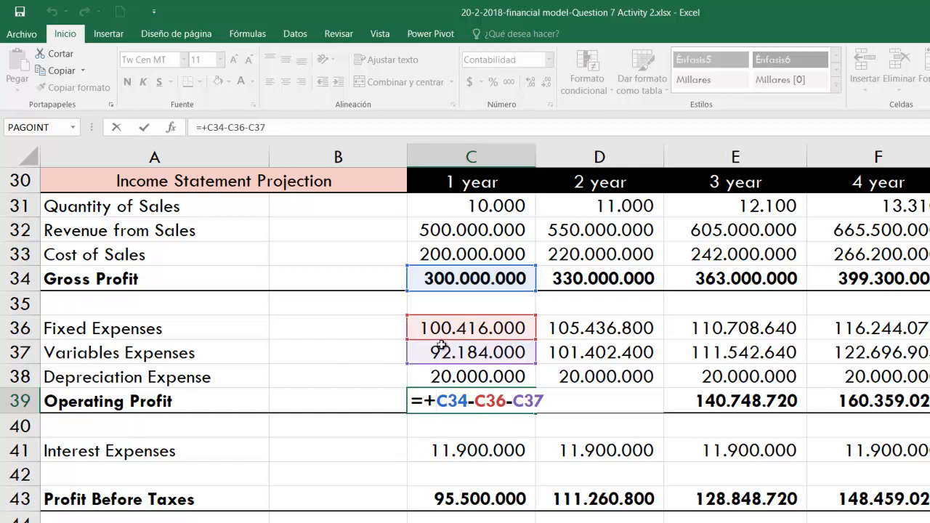
text(-)
click(496, 373)
key(Return)
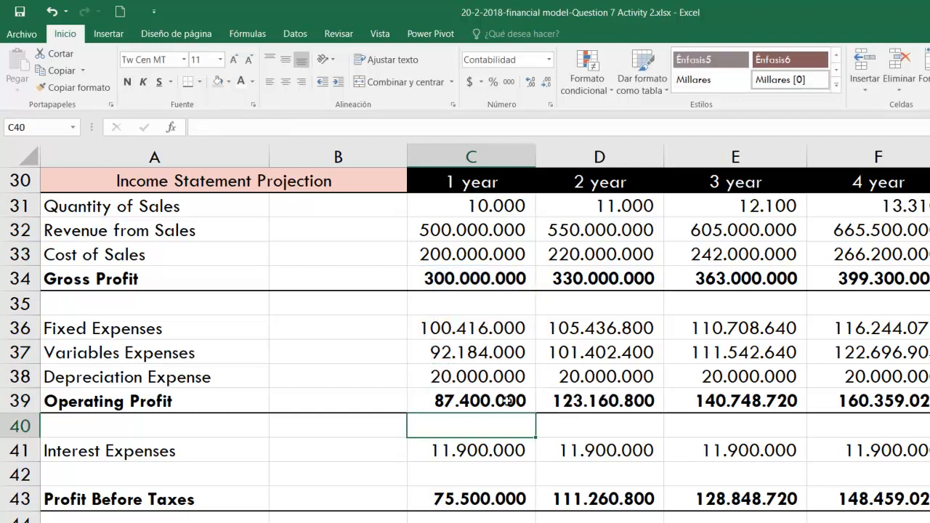
click(507, 406)
drag(535, 413, 905, 404)
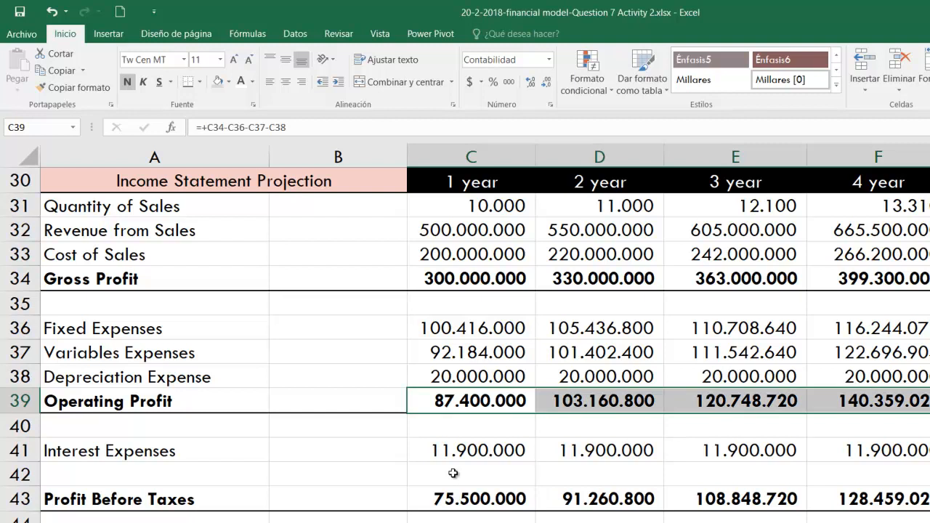
Step: Insert blank rows at row 45, between Profit Before Taxes and the Initial Balance Sheet heading
click(488, 498)
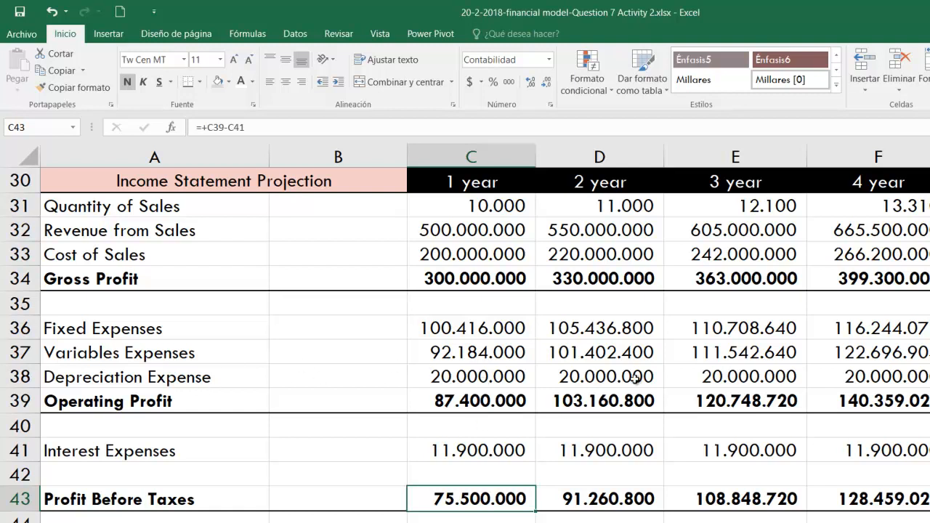
scroll(635, 377, down, 1)
click(16, 450)
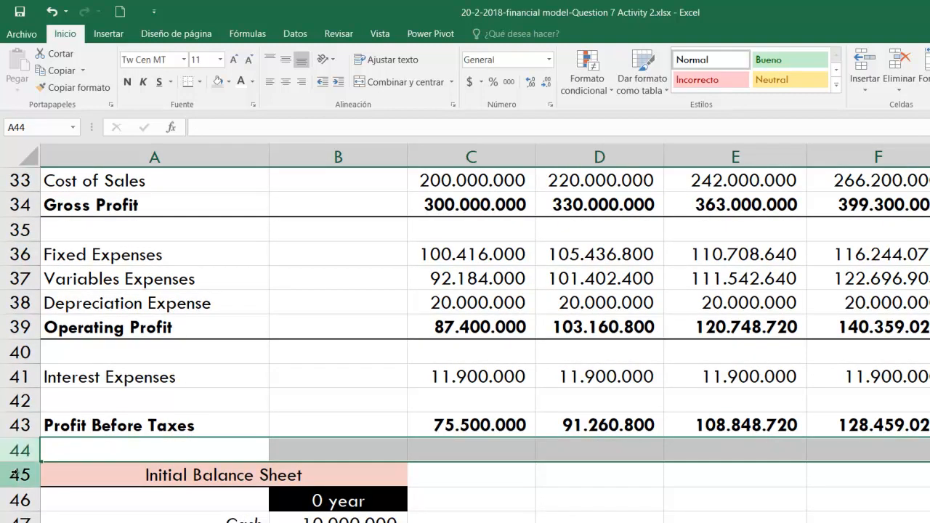
click(15, 474)
key(ctrl+plus)
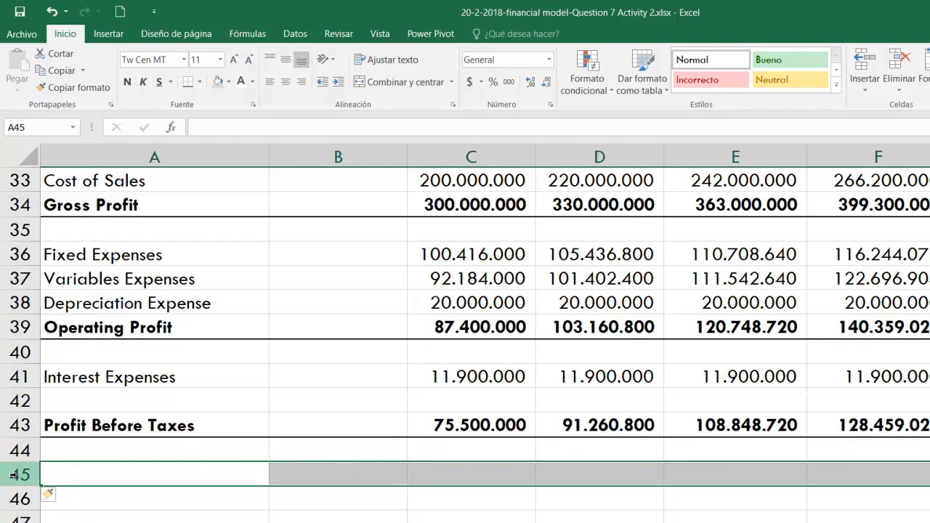
Step: Label row 44 "Taxes payment" in column A, directly below Profit Before Taxes
click(214, 467)
click(229, 455)
text(Tax)
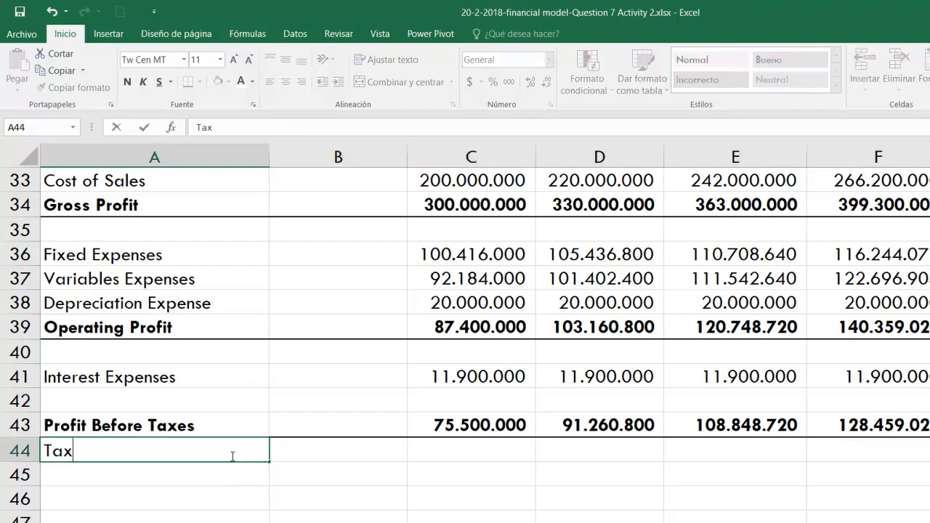
text(es payment)
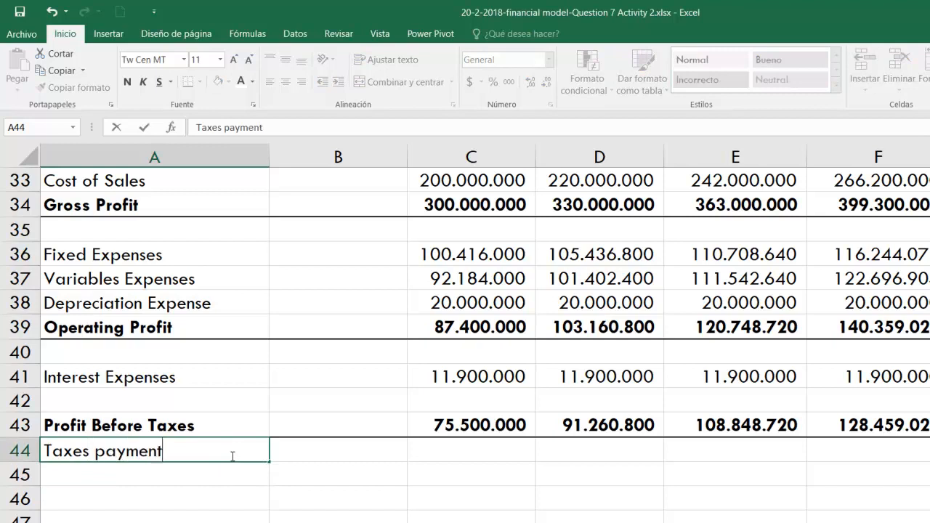
key(Return)
key(Right)
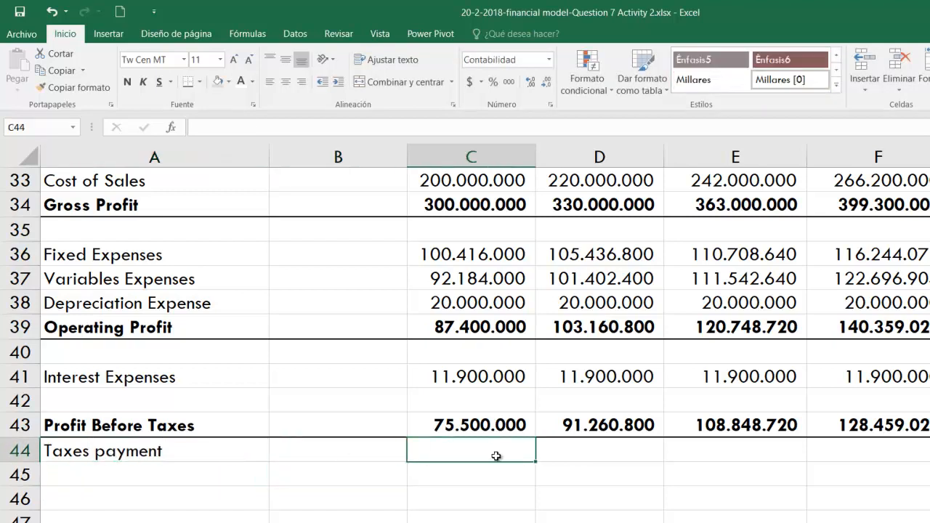
Step: Enter 30% in D25, directly below the growth of sales rate in the annual additional data
click(488, 427)
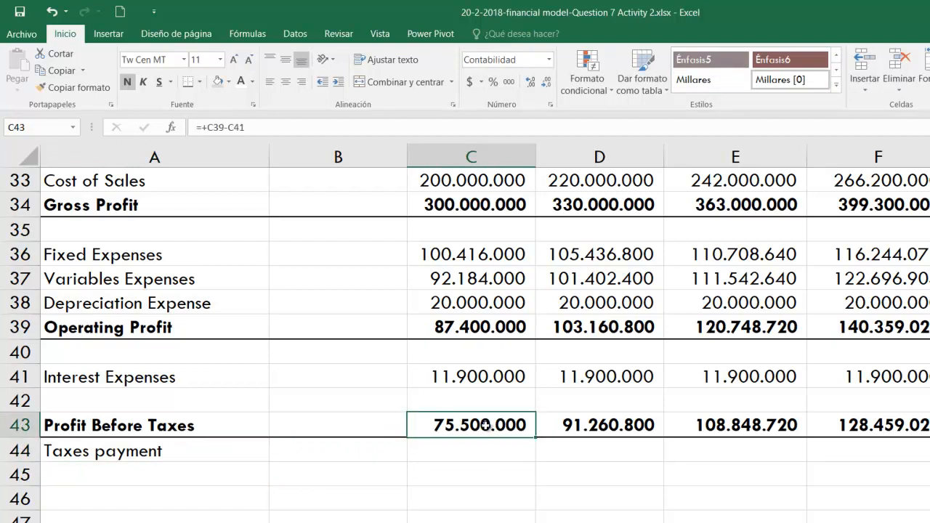
click(487, 446)
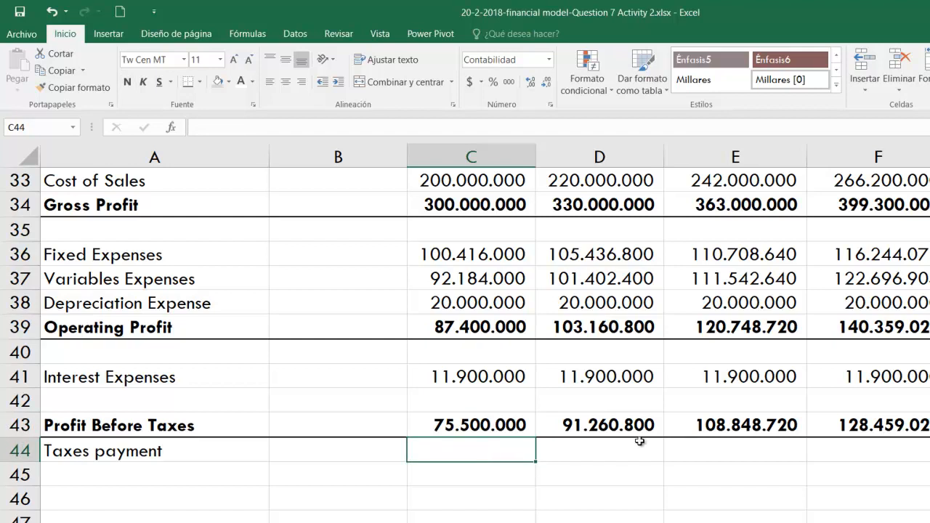
scroll(638, 436, up, 6)
click(639, 412)
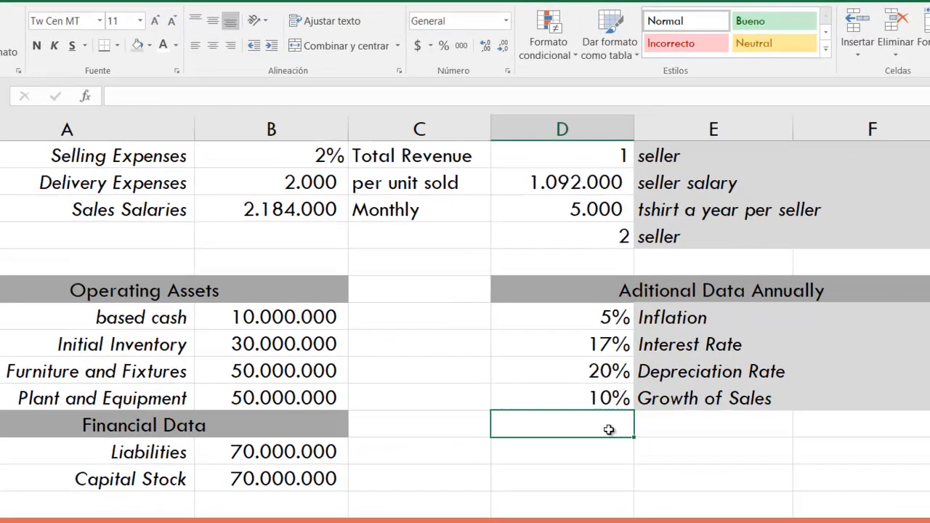
text(30)
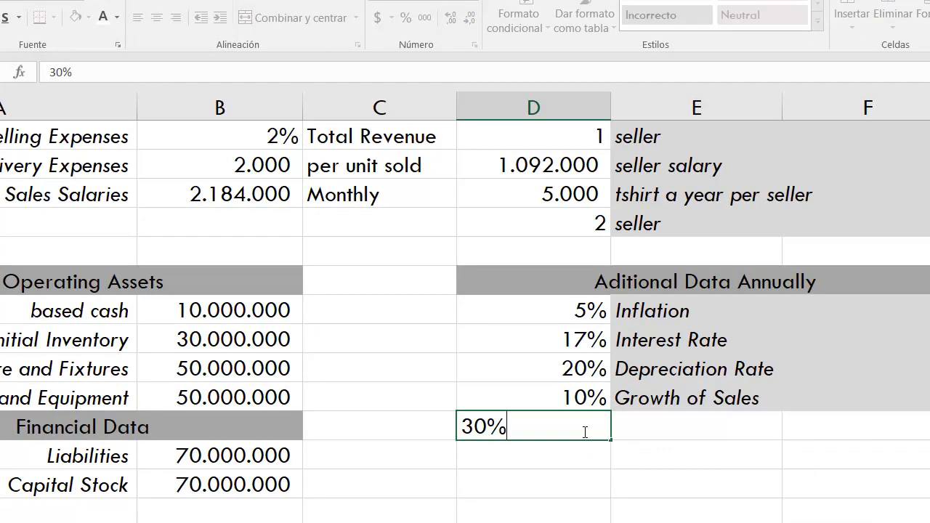
key(Return)
Step: Label the new 30% rate "Tax rate on income" in E25
key(Right)
key(Up)
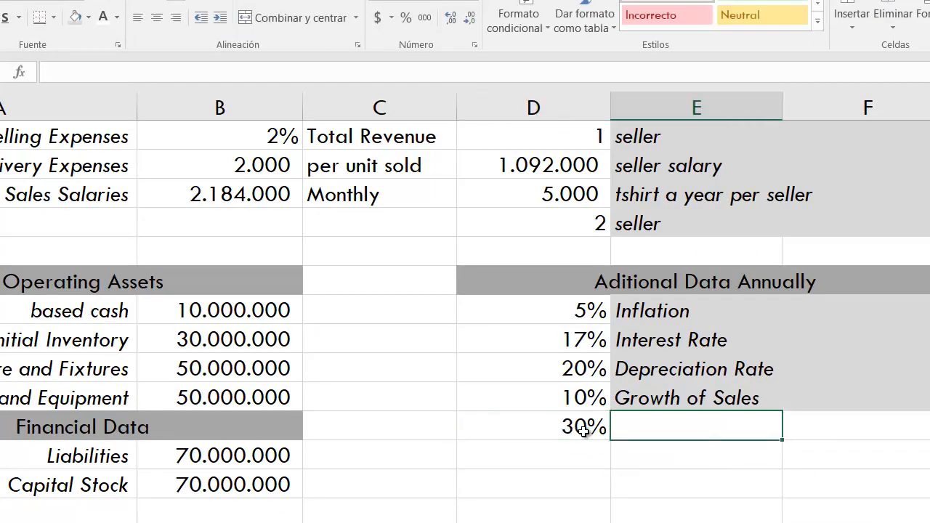
text(Taz)
key(BackSpace)
text(x rate on inc)
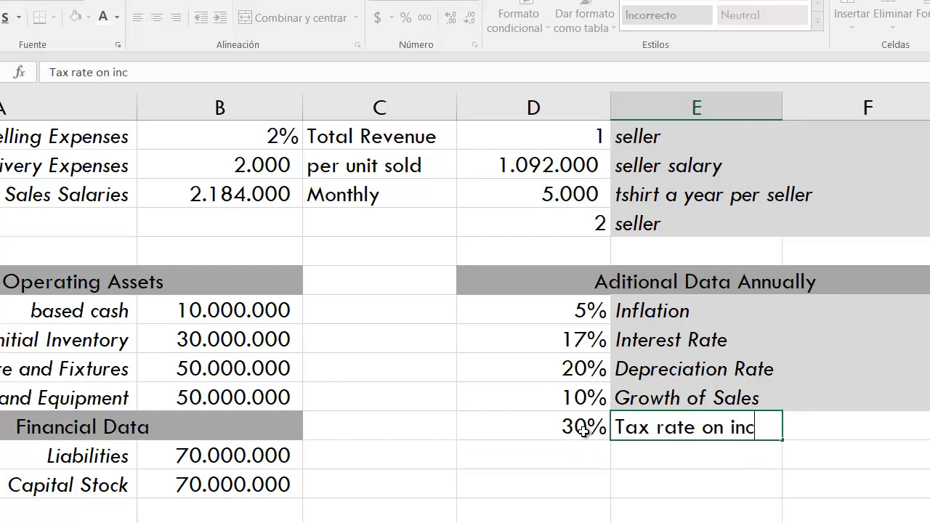
text(ome)
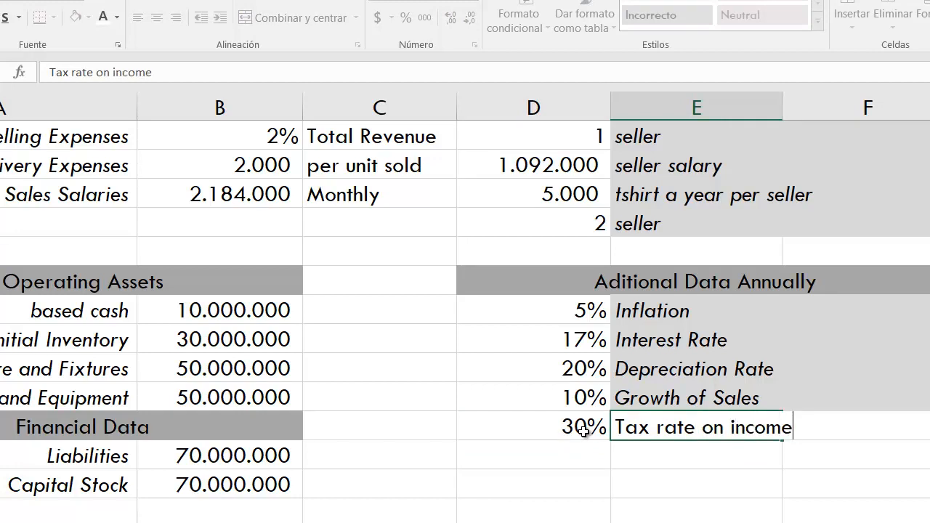
key(Return)
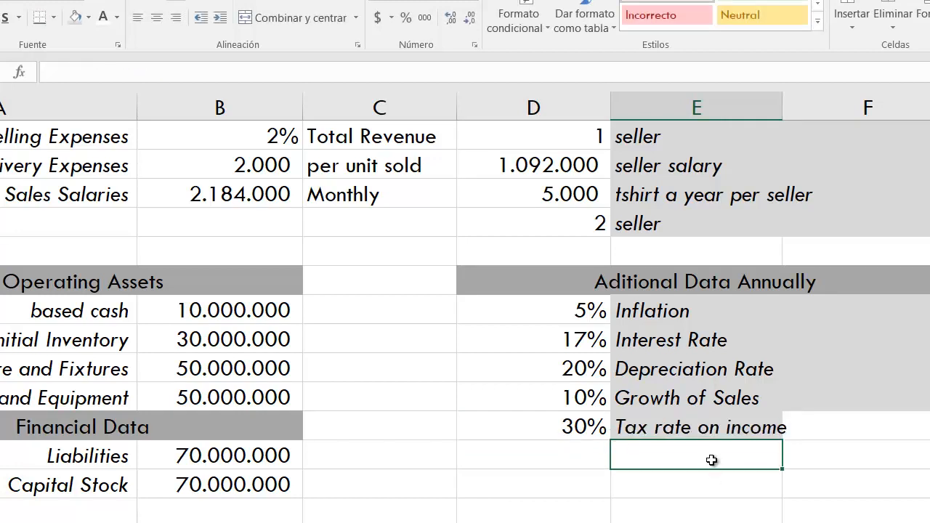
Step: Extend the grey shading of the Growth of Sales row down over the rest of the Tax rate on income row
click(815, 401)
drag(929, 411, 929, 430)
click(741, 427)
Step: Start an SI formula in C44 for the year 1 taxes payment, with the condition C43>0
click(536, 418)
scroll(629, 430, down, 2)
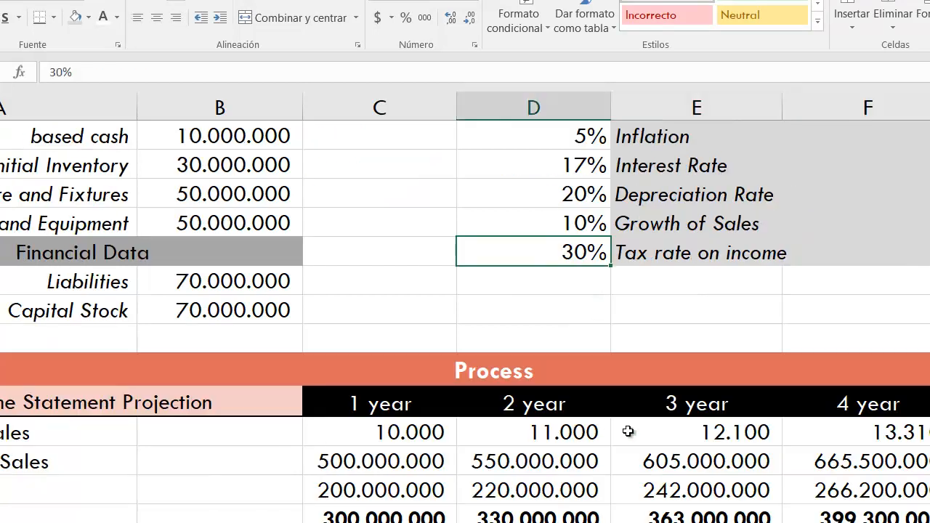
scroll(628, 357, down, 5)
click(428, 353)
click(399, 374)
scroll(607, 371, up, 3)
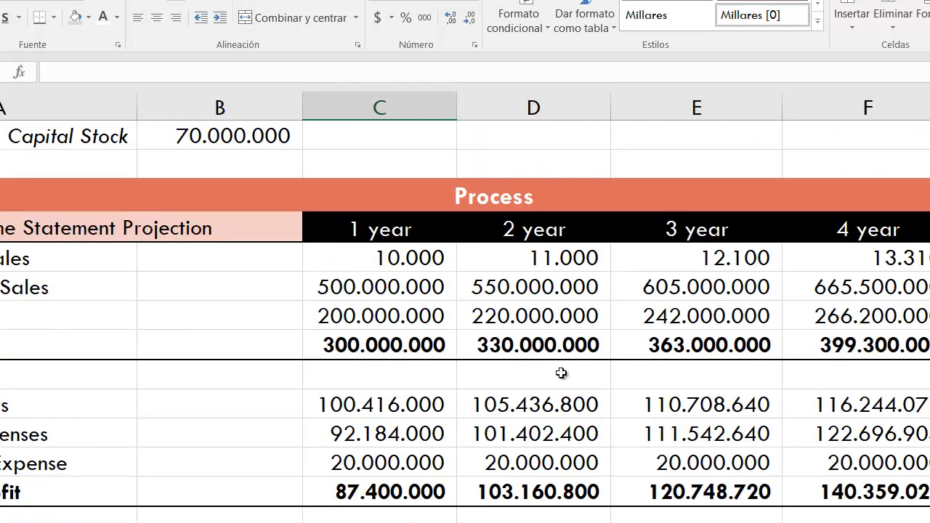
scroll(446, 496, down, 1)
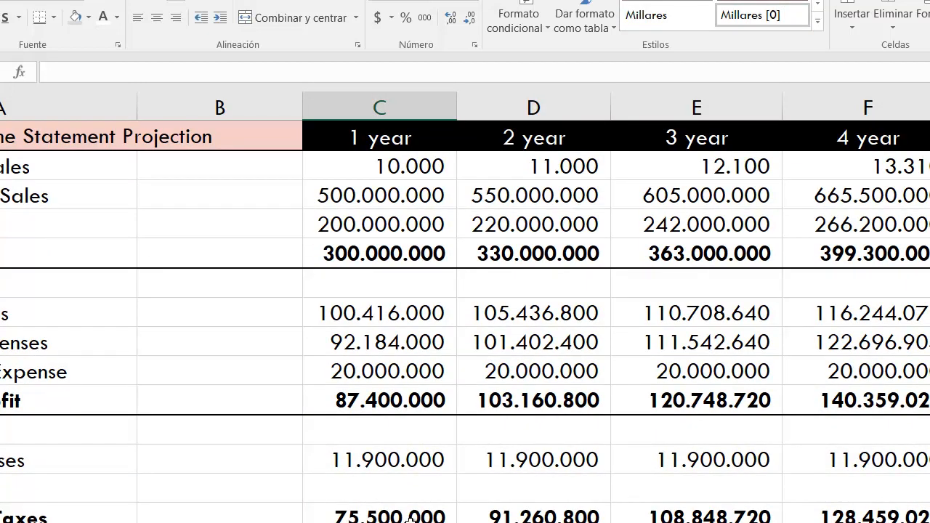
scroll(411, 520, down, 2)
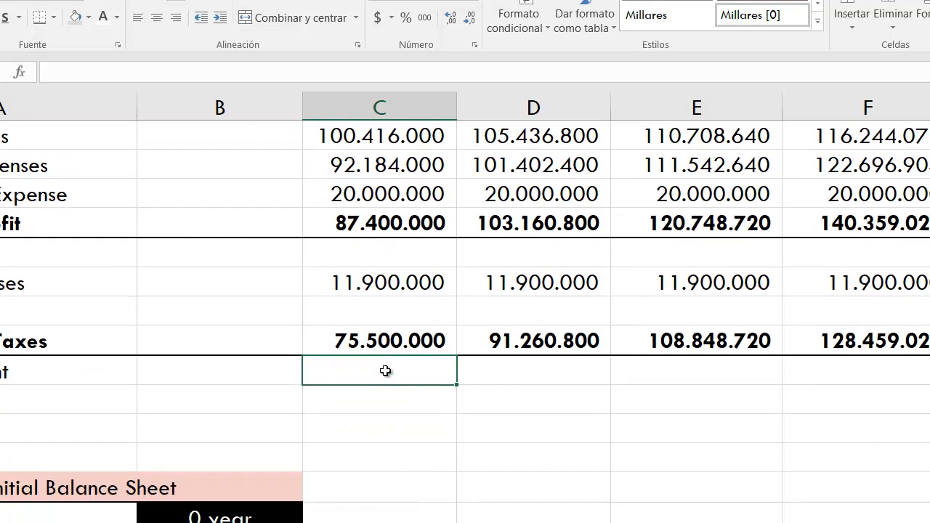
double_click(386, 371)
text(=SI)
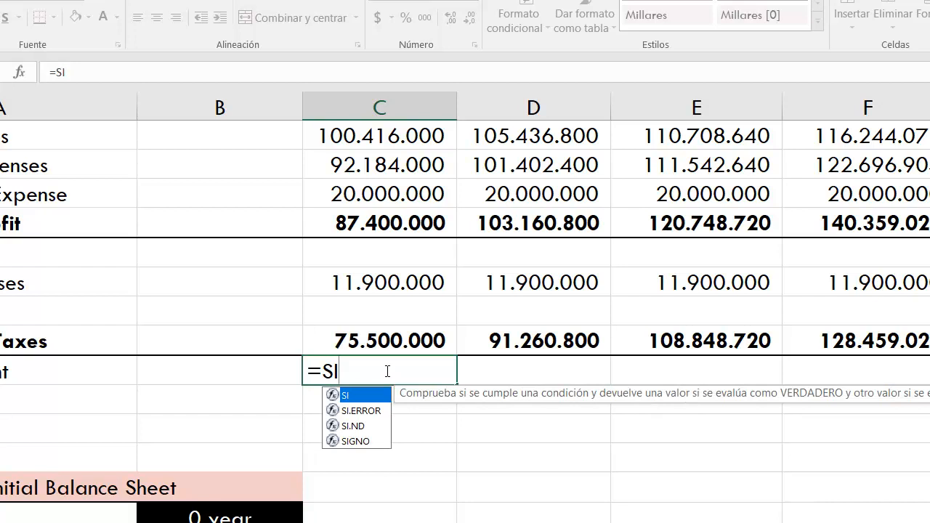
text(()
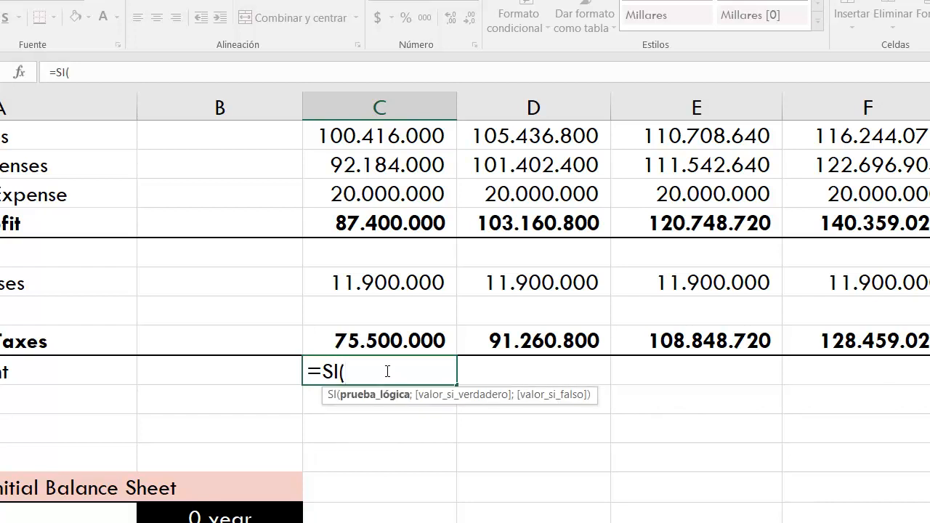
click(376, 339)
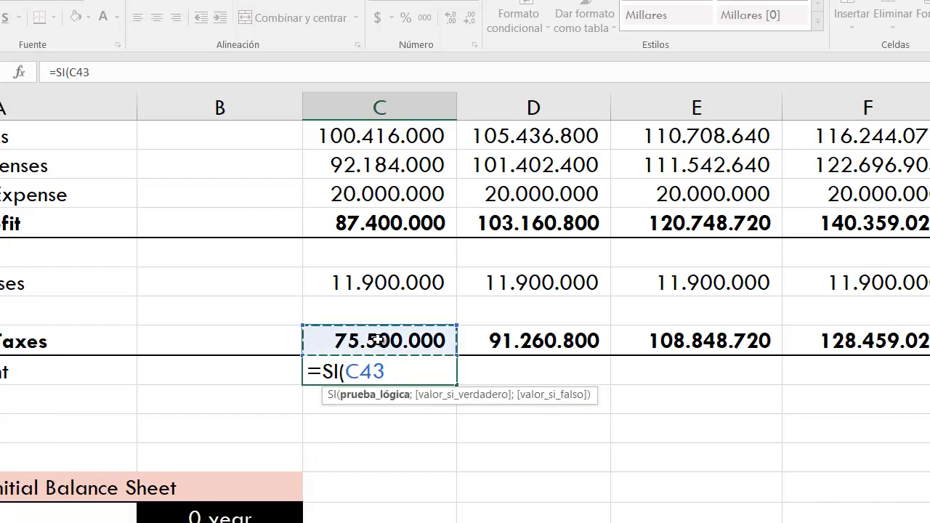
text(>0)
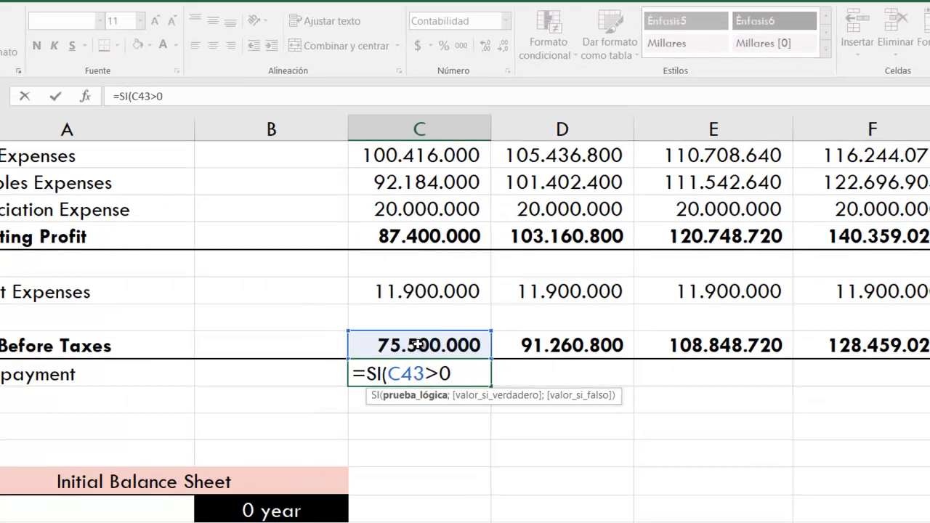
text(;)
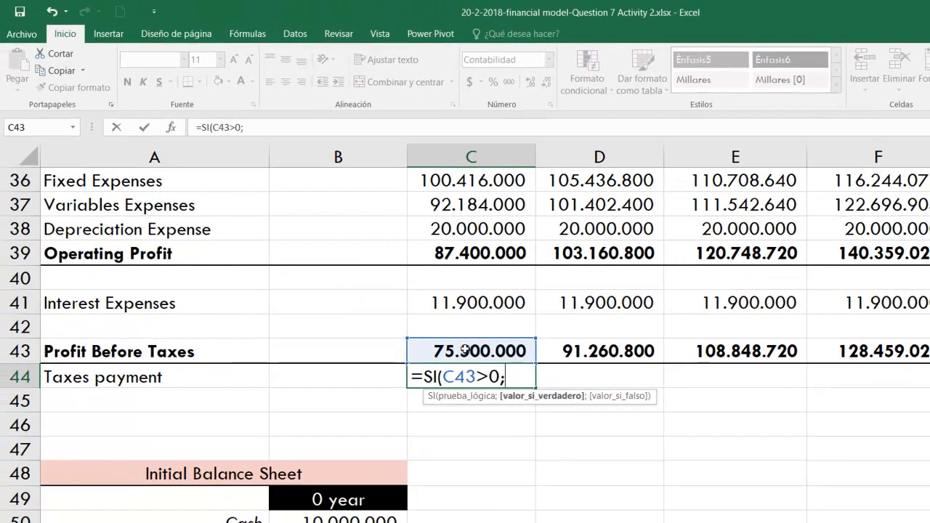
Step: Complete the C44 formula so it returns C43*$D$25 when the condition is true and 0 when it is false
click(465, 350)
text(*)
scroll(926, 354, up, 2)
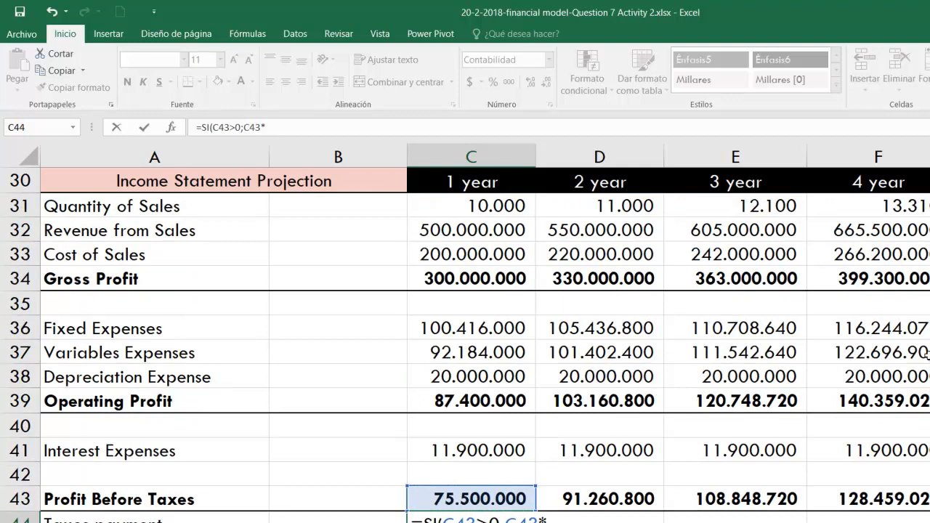
scroll(926, 353, up, 2)
click(635, 201)
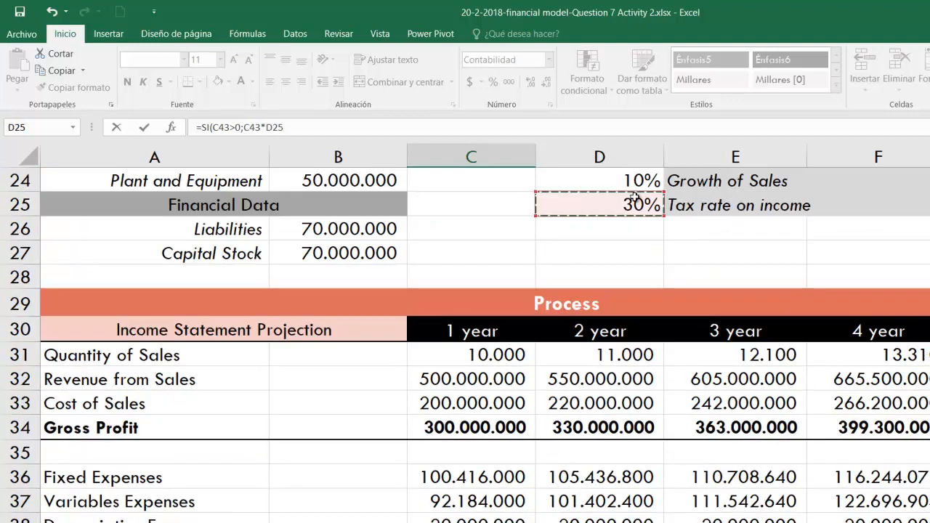
key(F4)
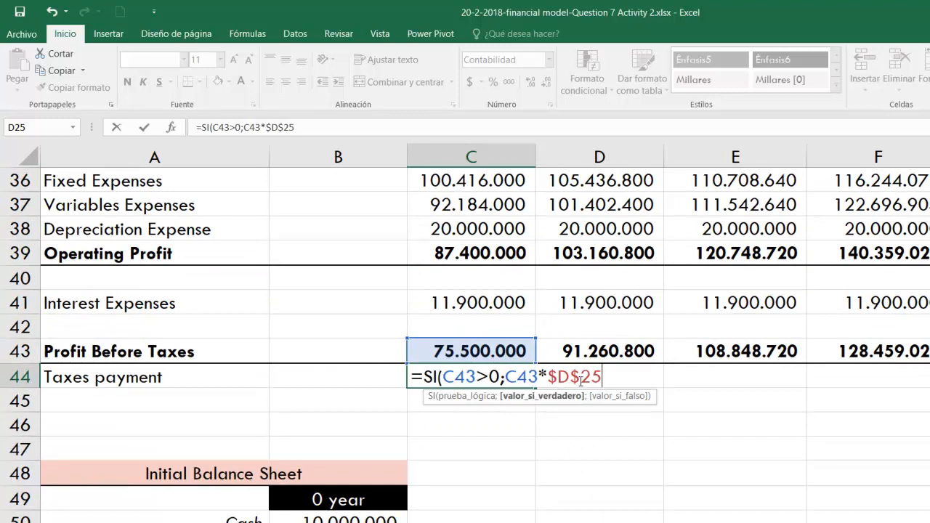
text(;0))
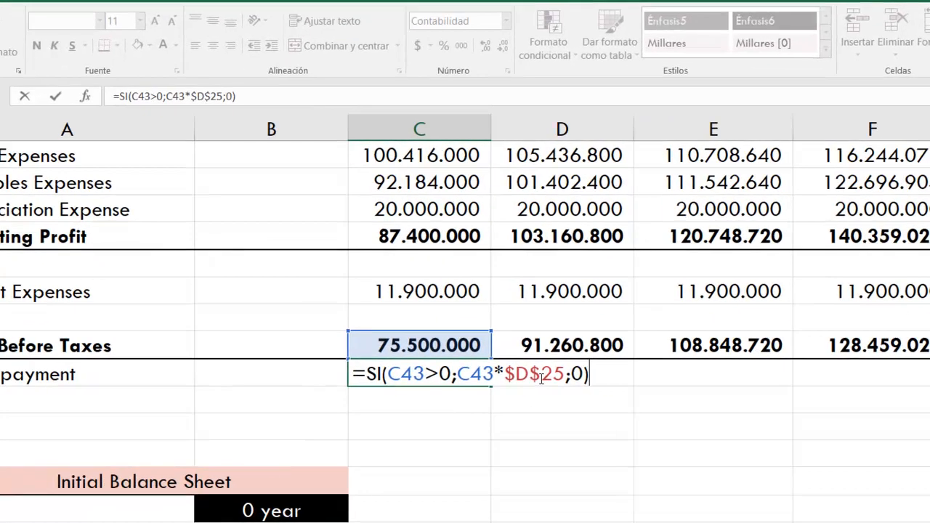
key(Return)
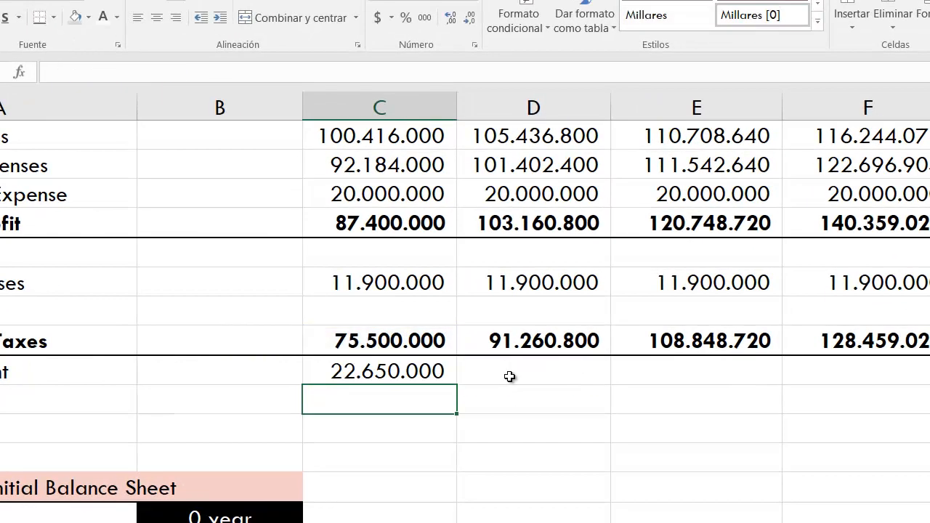
Step: Set Quantity 1 in B7 to 2000 to test the tax formula with a low sales quantity
click(397, 376)
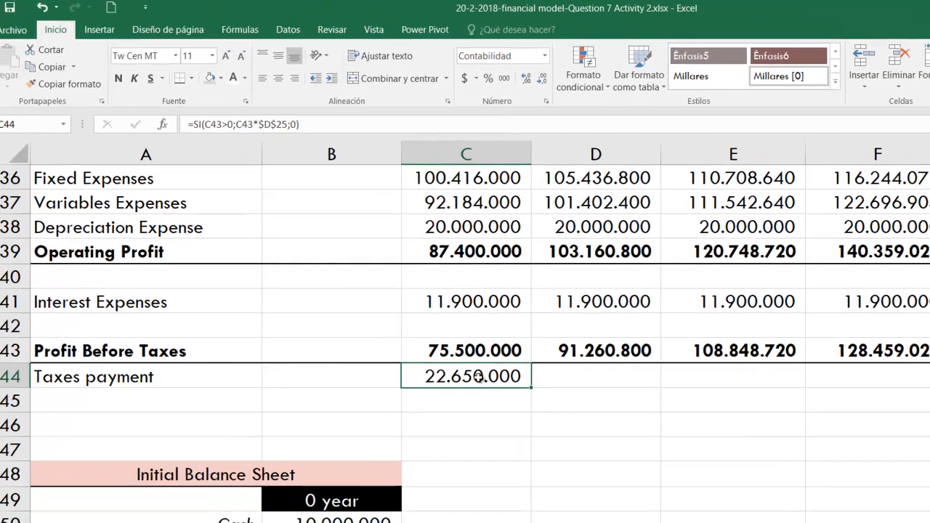
scroll(393, 372, up, 5)
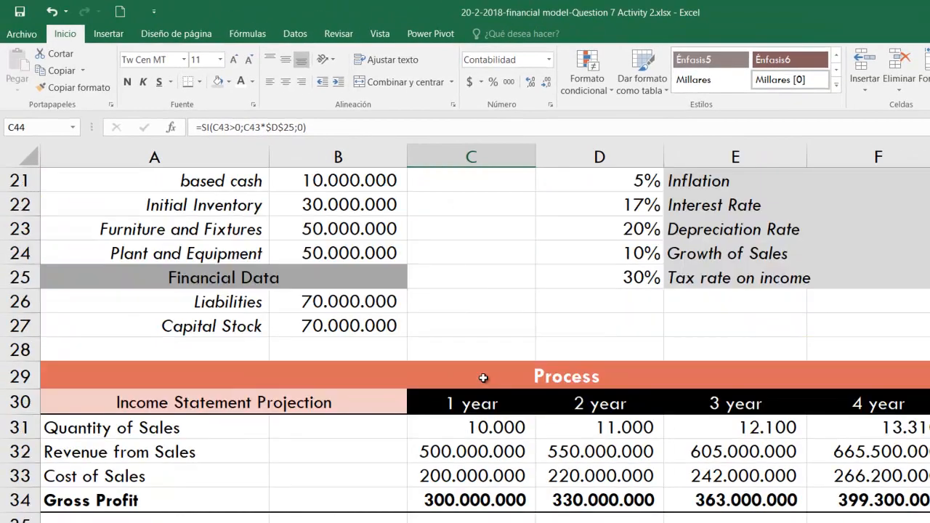
scroll(483, 378, up, 4)
scroll(400, 251, up, 3)
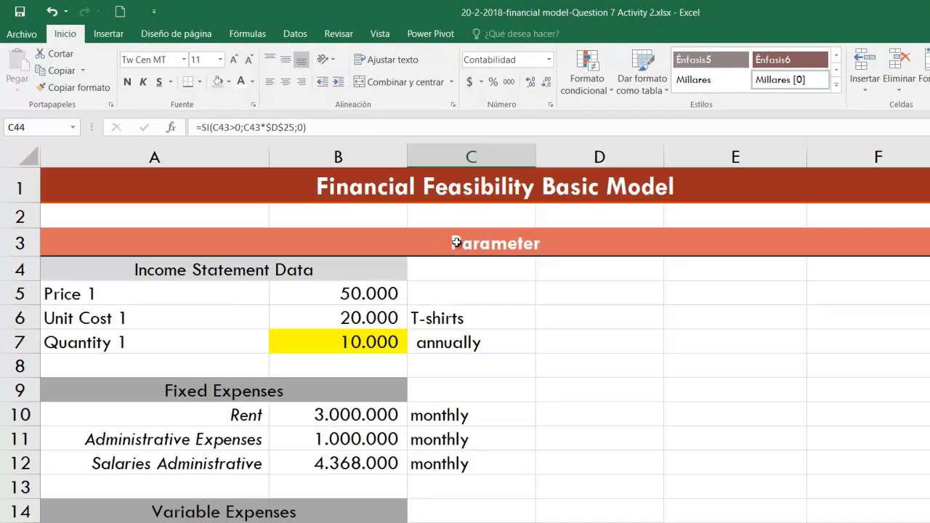
click(383, 336)
text(2000)
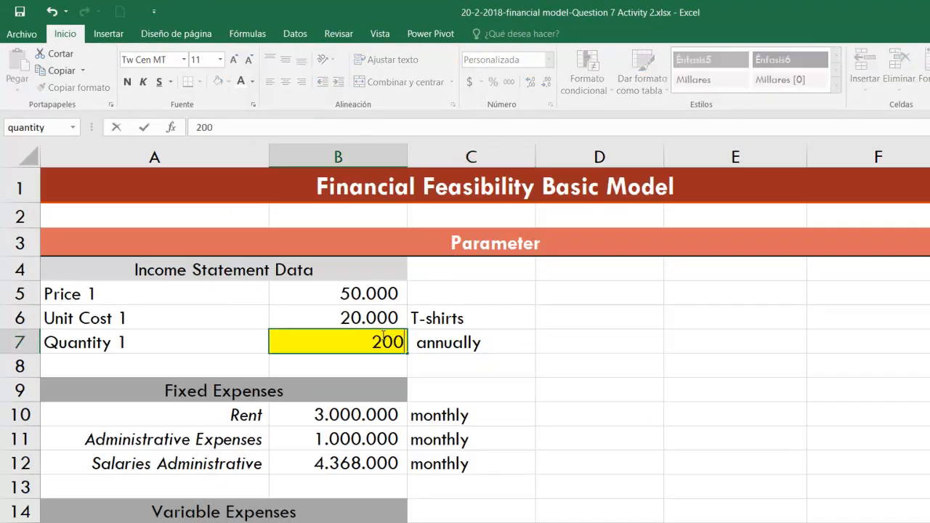
key(Return)
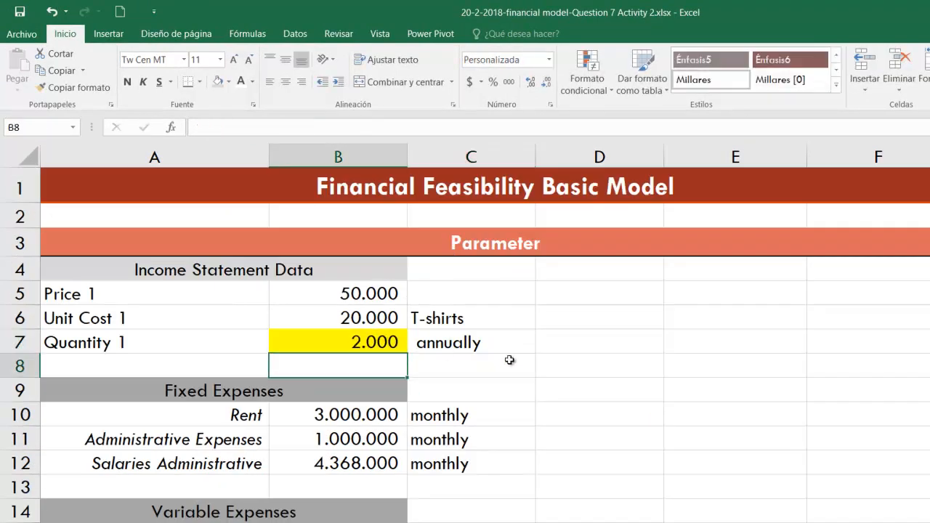
Step: Check the year 1 Profit Before Taxes and Taxes payment cells, and copy the C44 formula across the remaining projection years
scroll(544, 336, down, 5)
scroll(547, 336, down, 7)
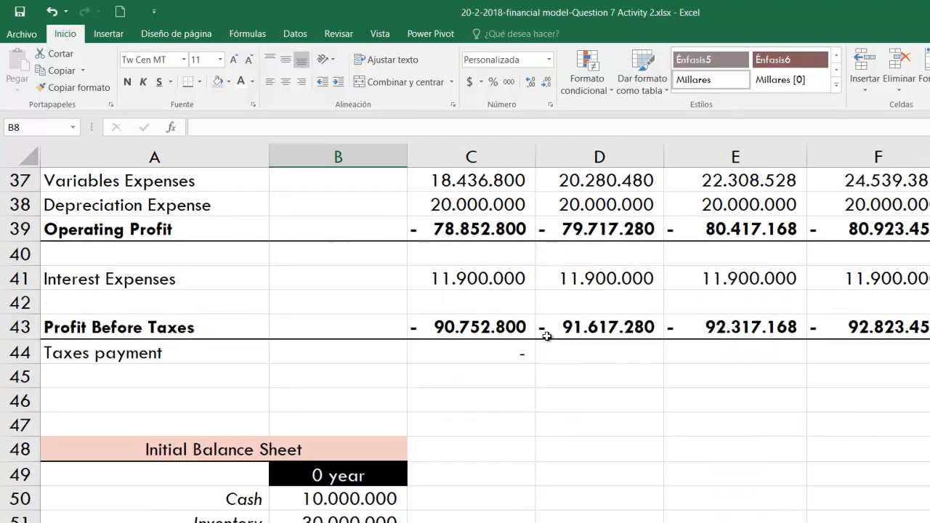
click(478, 331)
click(515, 357)
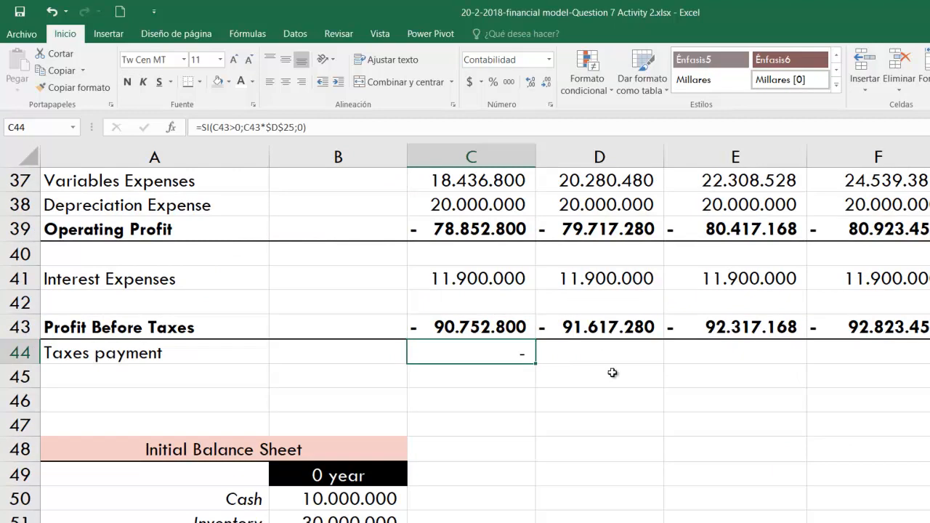
drag(535, 362, 900, 363)
Step: Restore Quantity 1 in B7 to 10000
scroll(556, 349, up, 12)
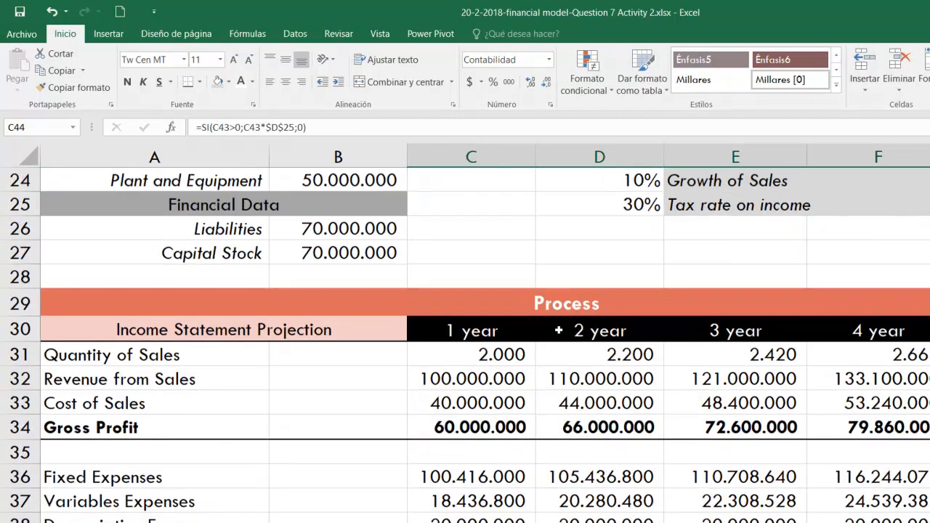
click(337, 343)
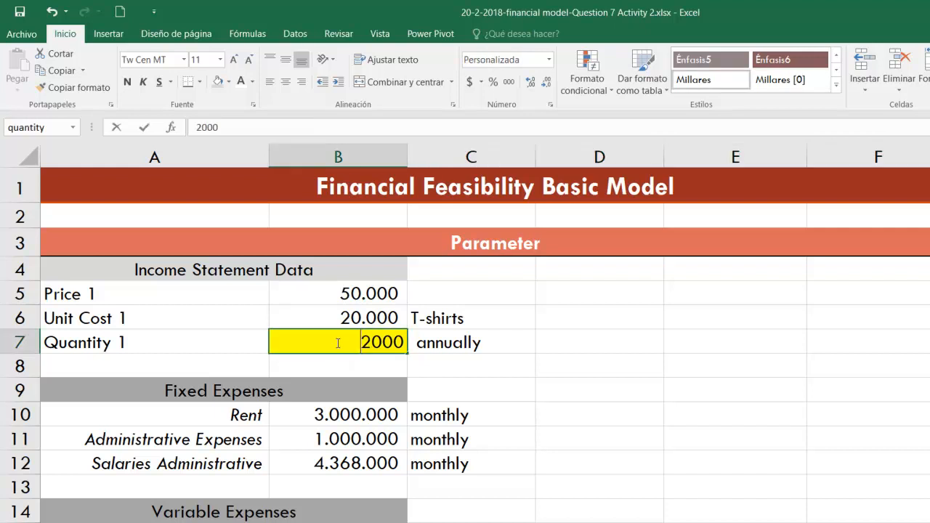
text(10000)
key(Return)
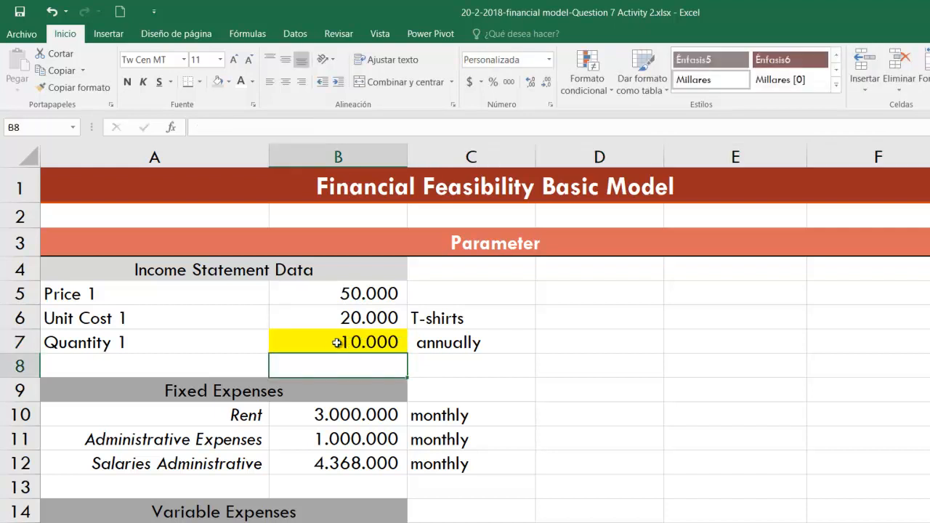
Step: Copy the formatting of the Profit Before Taxes row to row 45, directly below Taxes payment
scroll(520, 380, down, 11)
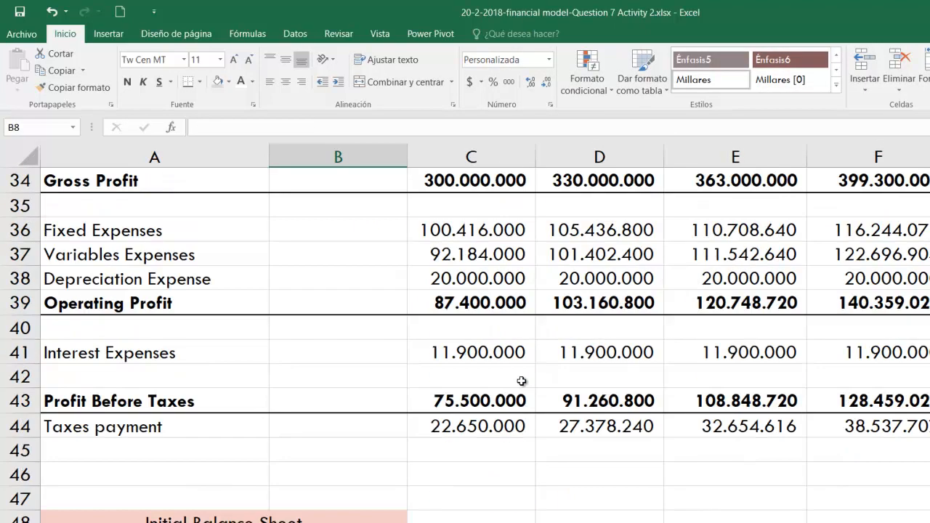
click(220, 453)
drag(214, 404, 923, 401)
click(83, 87)
click(261, 449)
Step: Label row 45 as Net Profit in cell A45, directly below Taxes payment
click(237, 452)
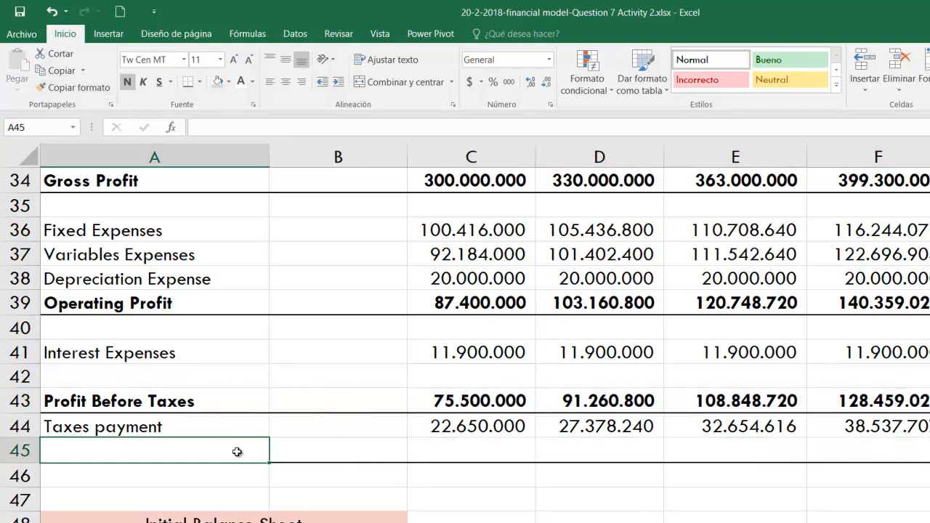
text(Net Profit)
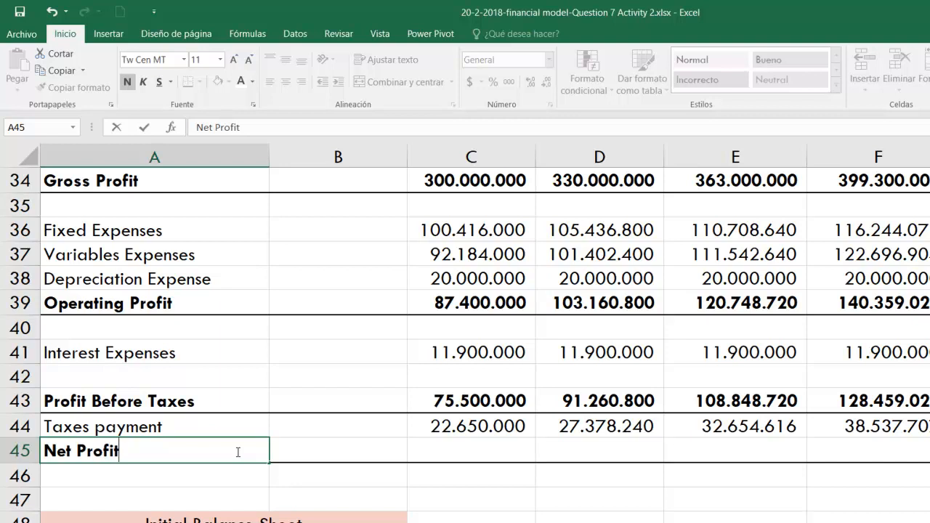
key(Return)
Step: Calculate the first year's Net Profit in C45 as Profit Before Taxes minus Taxes payment, using the formula +C43-C44
click(465, 450)
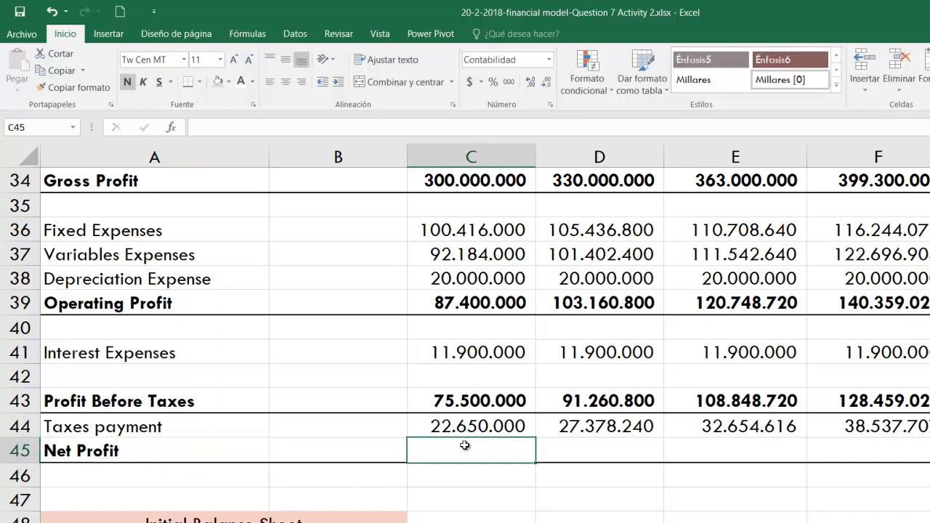
text(+)
key(Up)
key(Up)
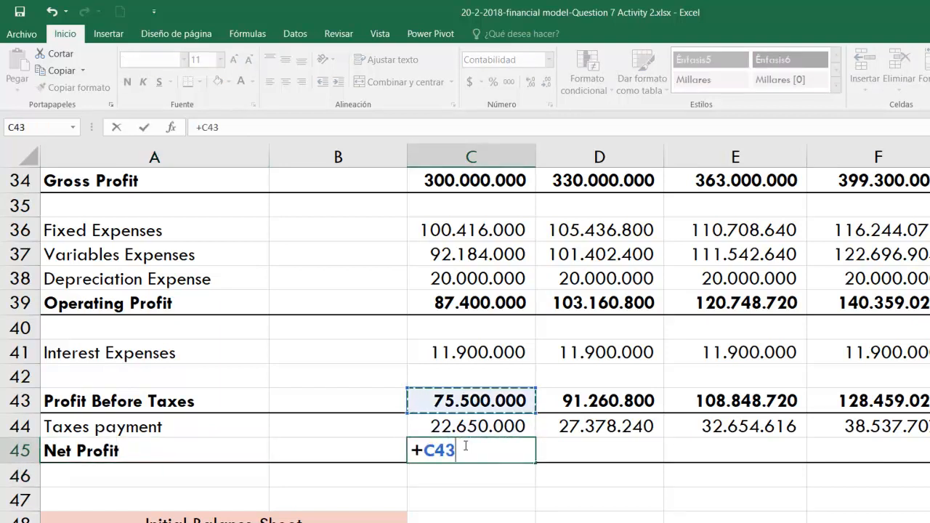
text(-)
key(Up)
key(ctrl+Return)
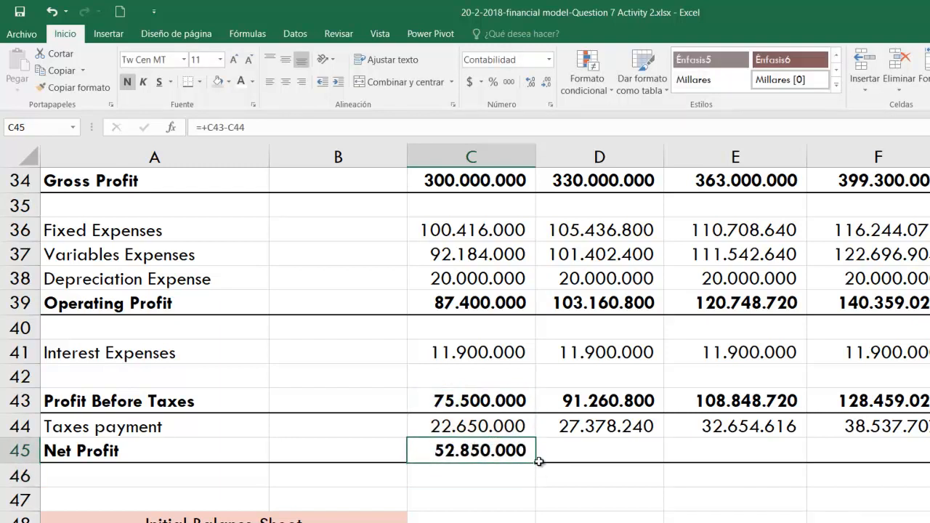
Step: Copy the Net Profit formula in C45 across the remaining projection years
drag(668, 462, 928, 460)
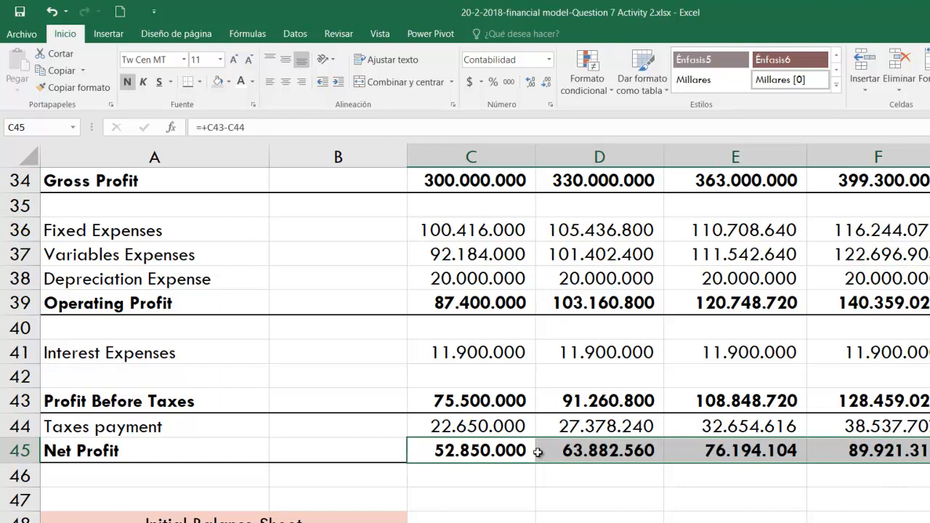
click(465, 455)
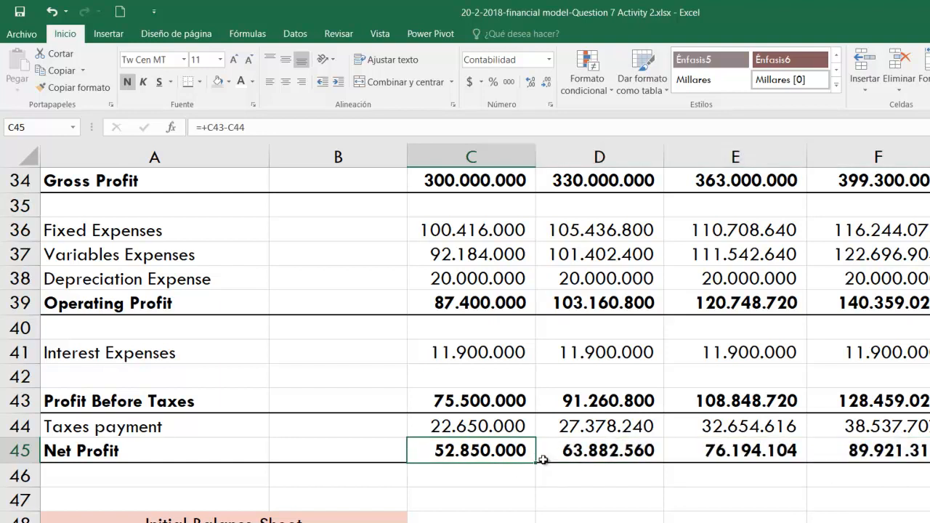
scroll(558, 432, up, 1)
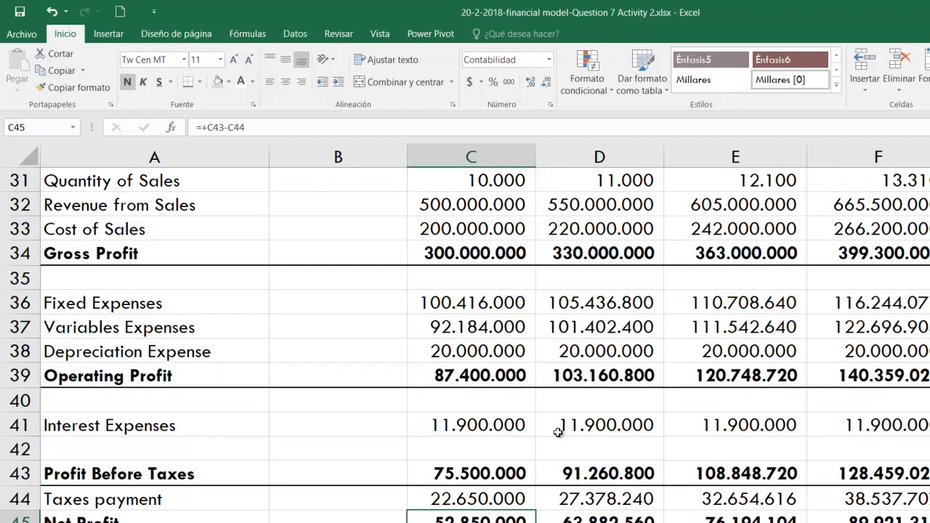